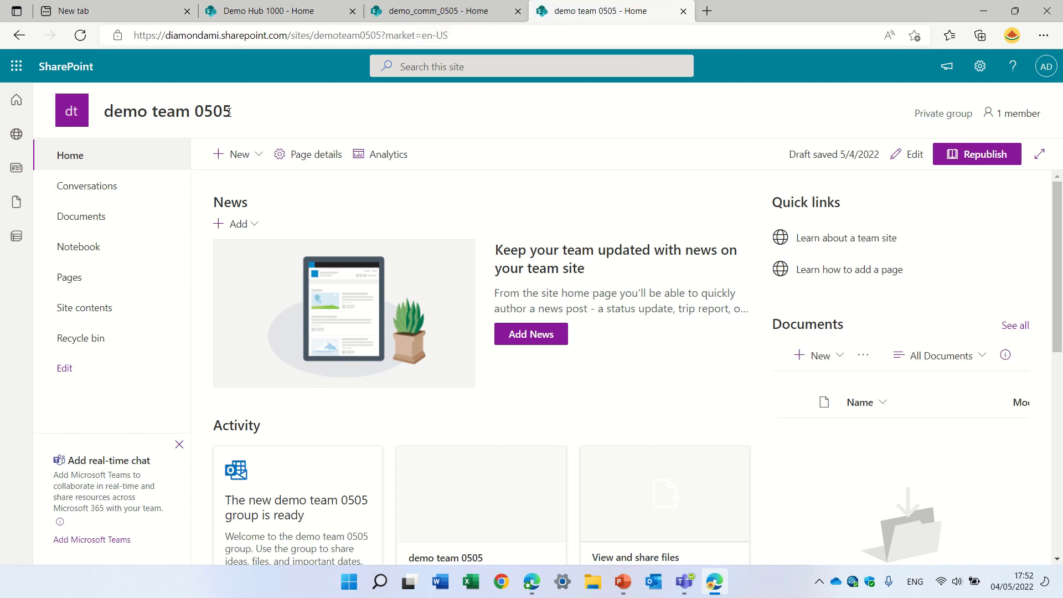
Step: Under Change the look > Header, switch the demo team 0505 site title visibility Off
mouse_move(237, 119)
mouse_down()
mouse_move(157, 105)
mouse_move(113, 112)
mouse_move(231, 119)
mouse_up()
click(304, 120)
click(979, 67)
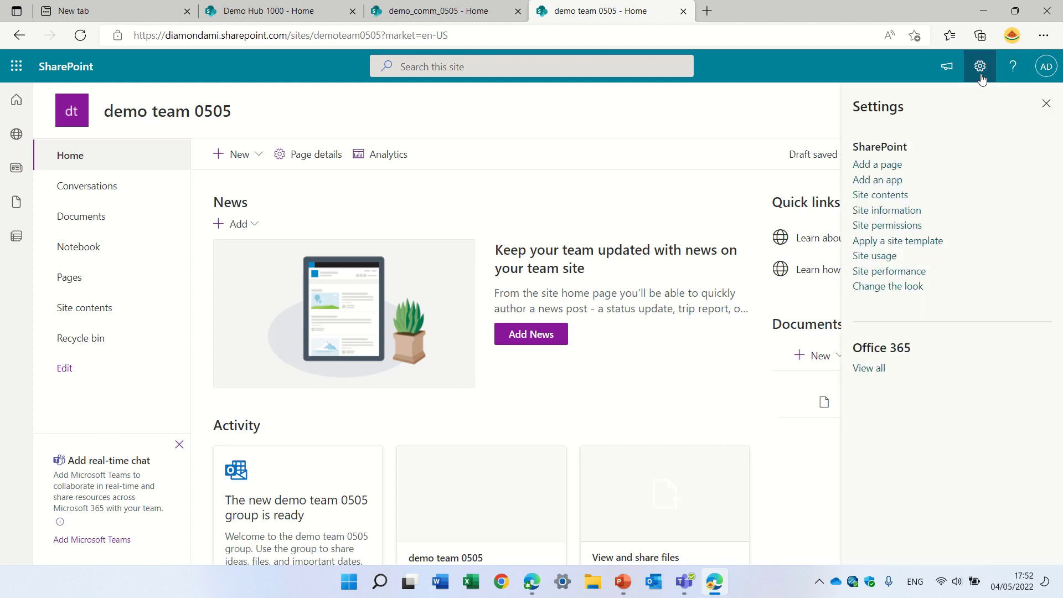
click(887, 288)
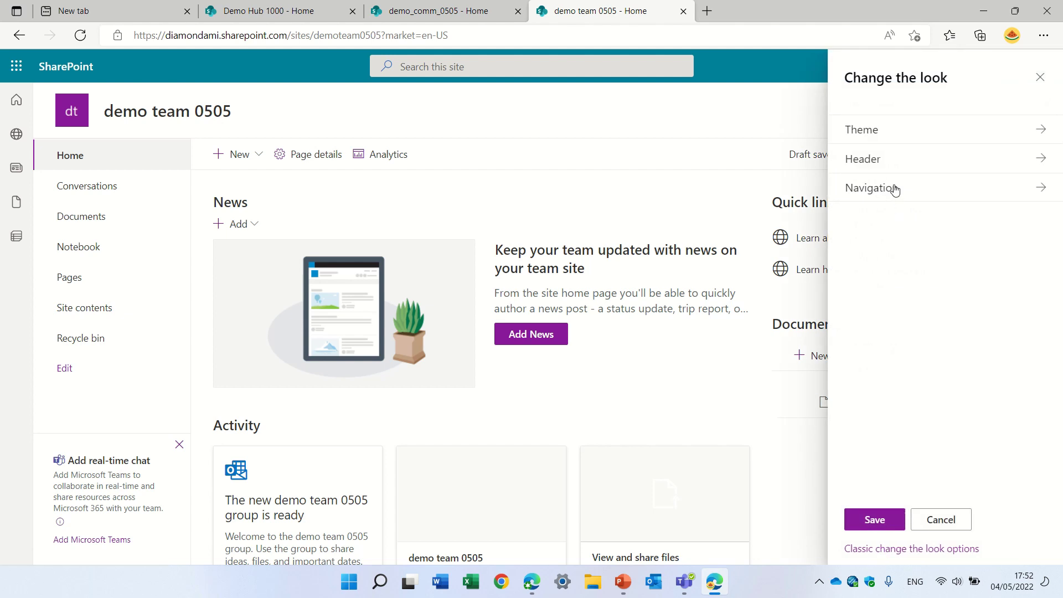
click(887, 164)
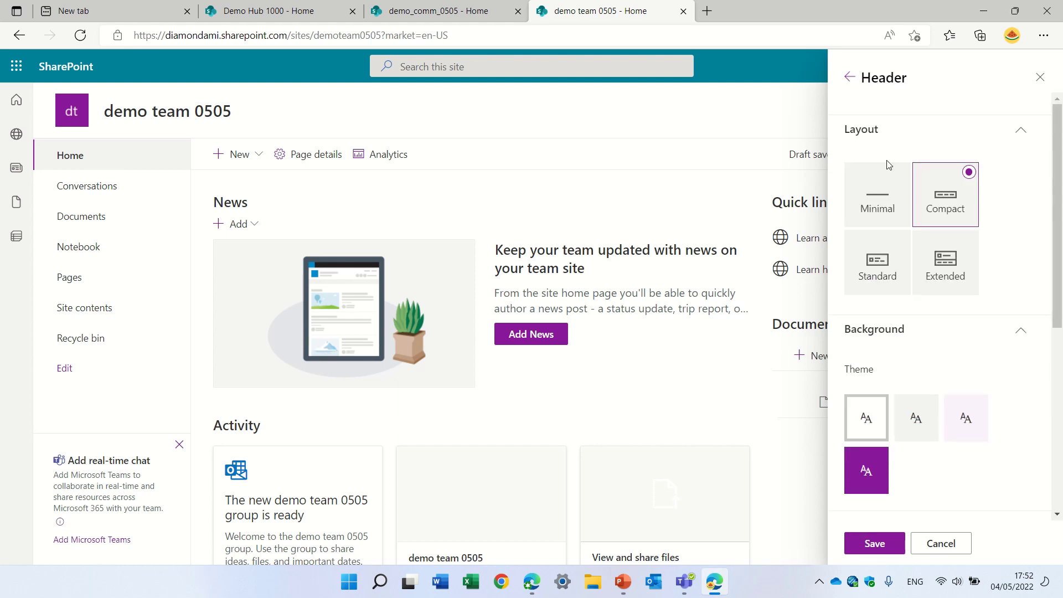
scroll(1058, 233, down, 3)
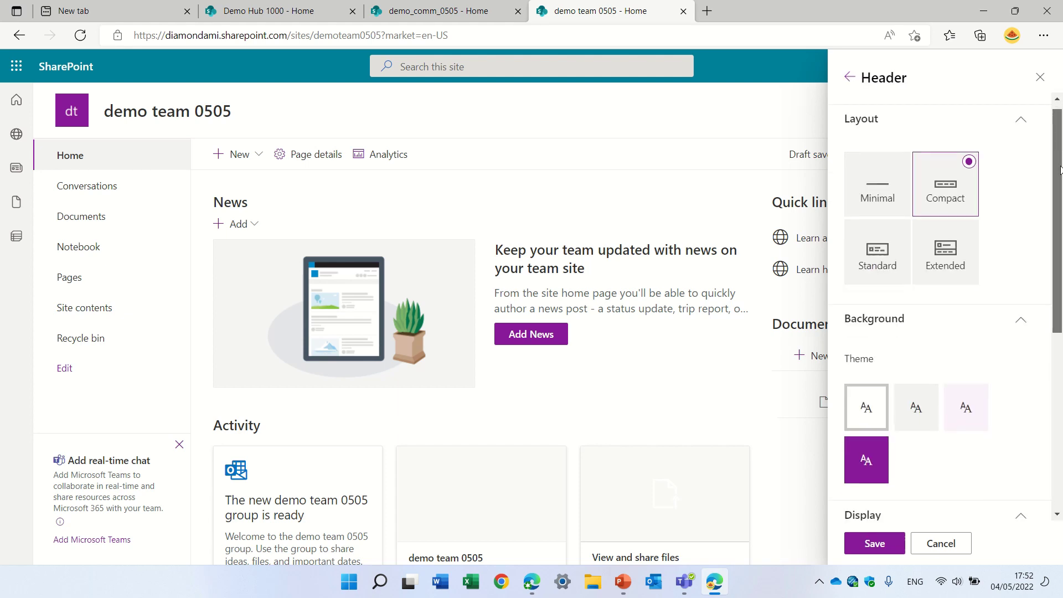
scroll(1059, 232, down, 2)
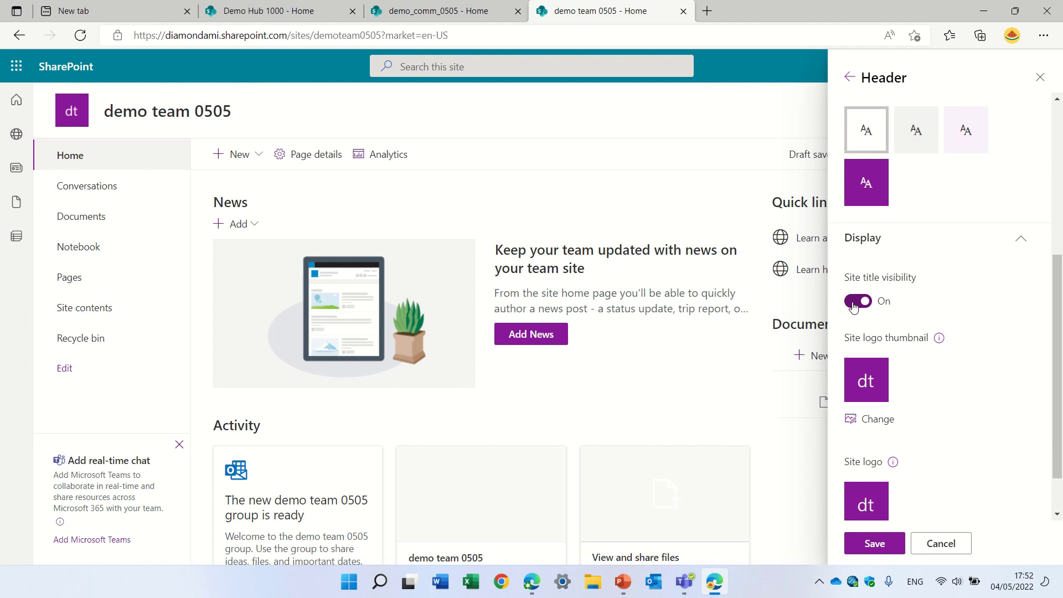
click(854, 303)
click(853, 305)
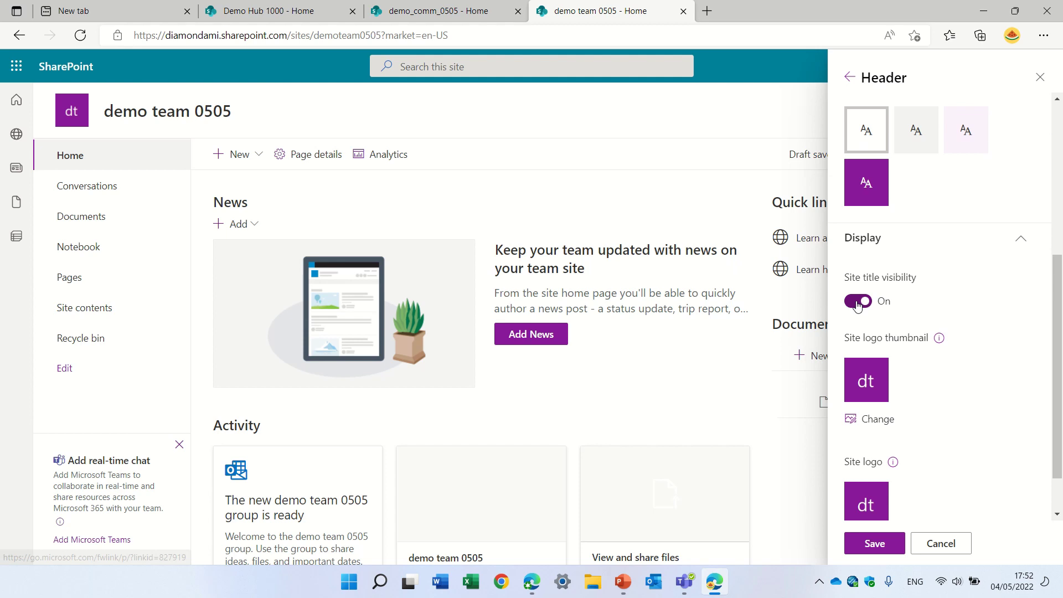
click(855, 305)
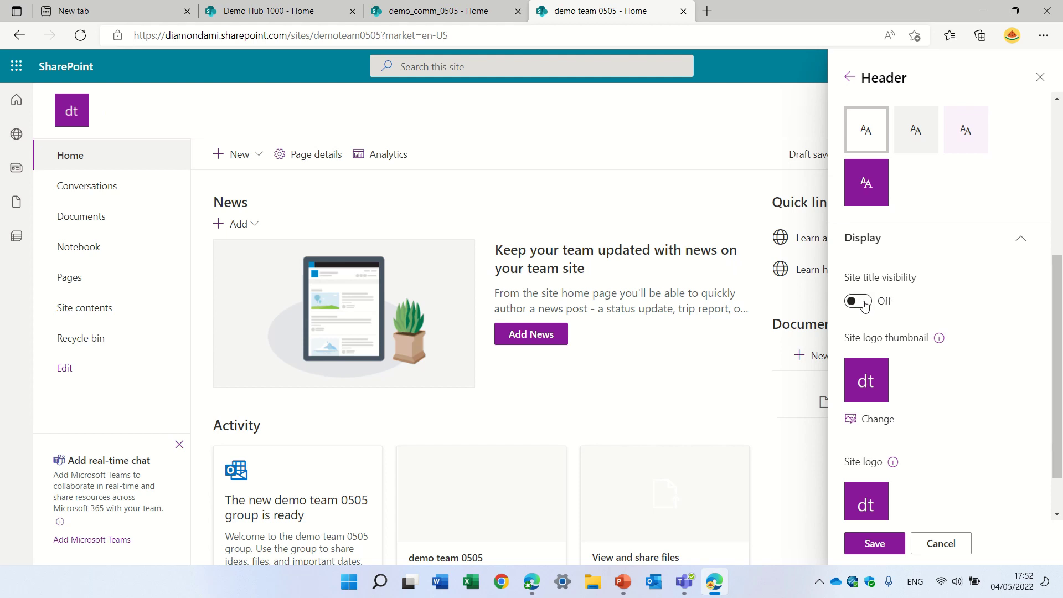
Step: Try the Minimal, Compact and Extended header layouts, settling on Standard
drag(1055, 393, 1062, 252)
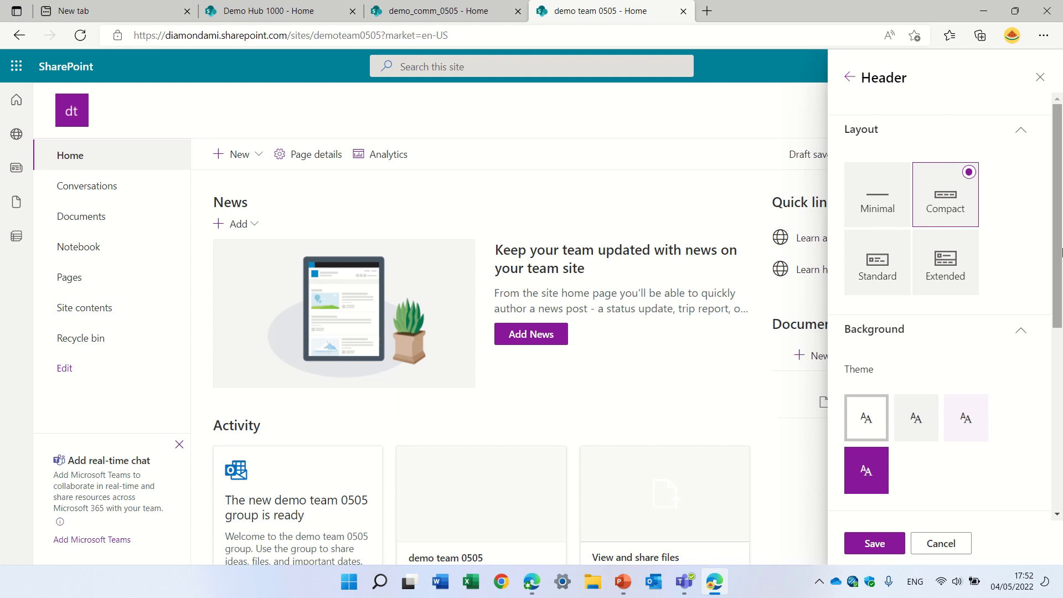
click(880, 197)
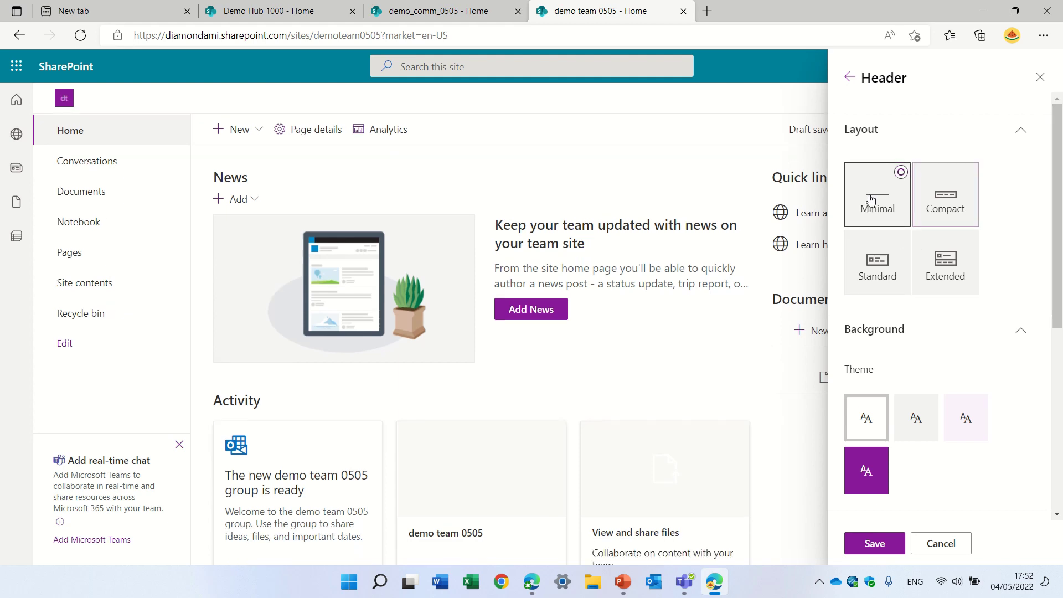
click(946, 203)
click(943, 254)
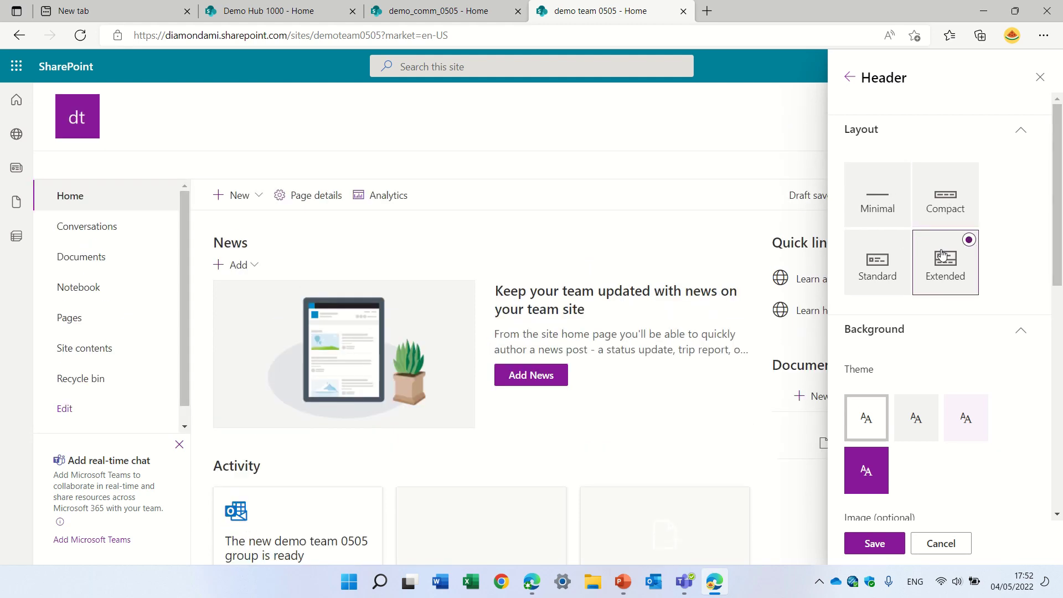
click(862, 259)
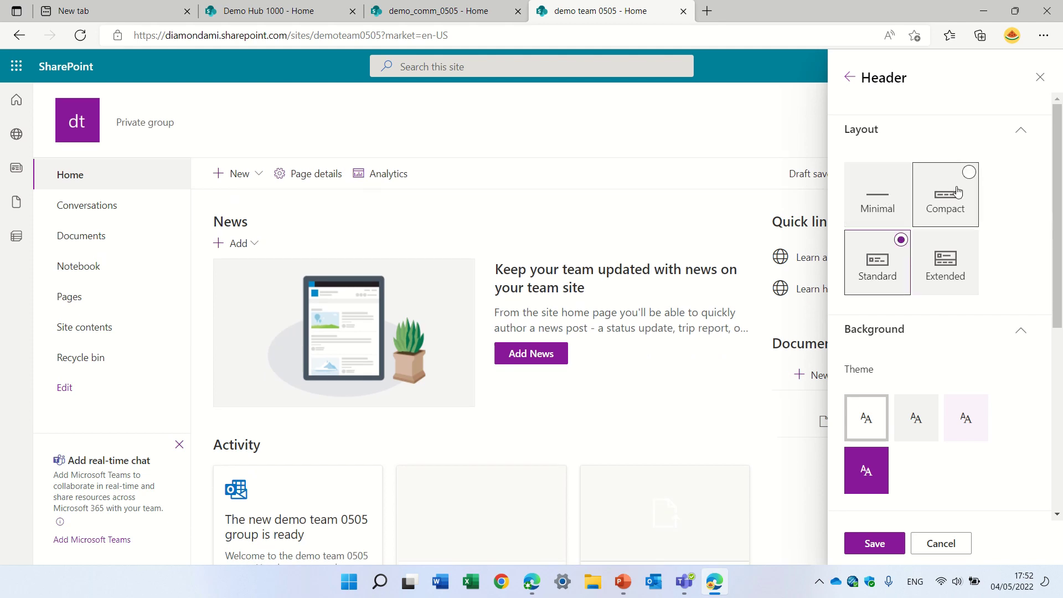
click(957, 191)
click(867, 184)
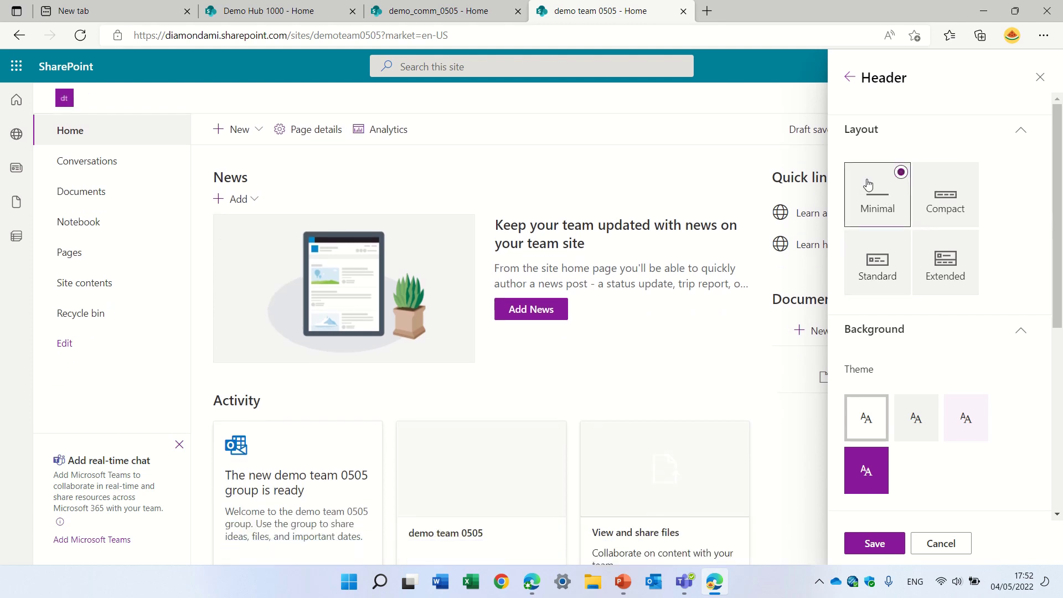
click(891, 277)
Step: Turn the site title visibility back On and save the header changes
scroll(1054, 249, down, 4)
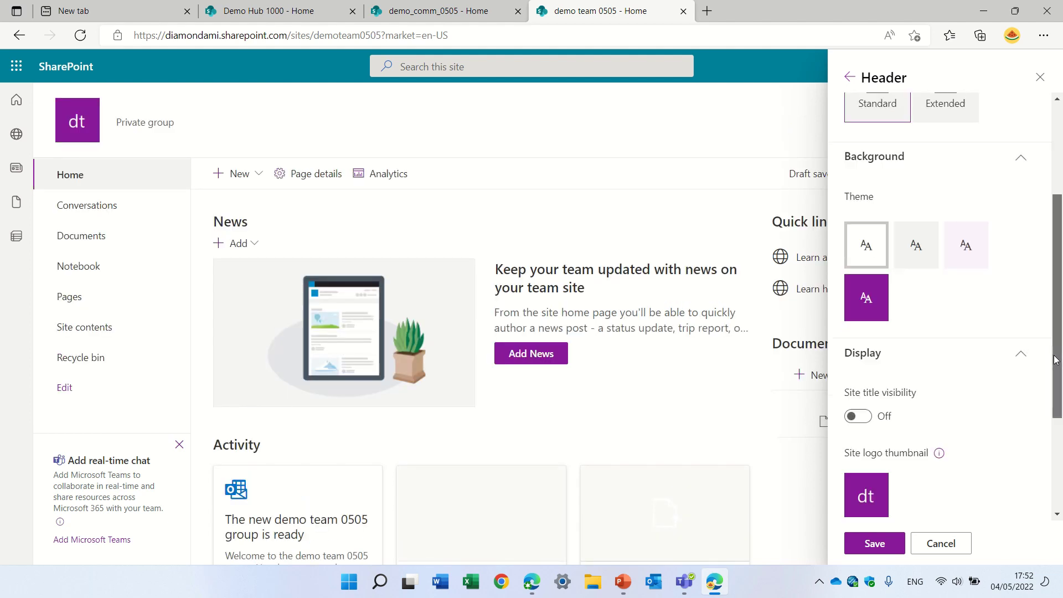
scroll(1051, 381, down, 1)
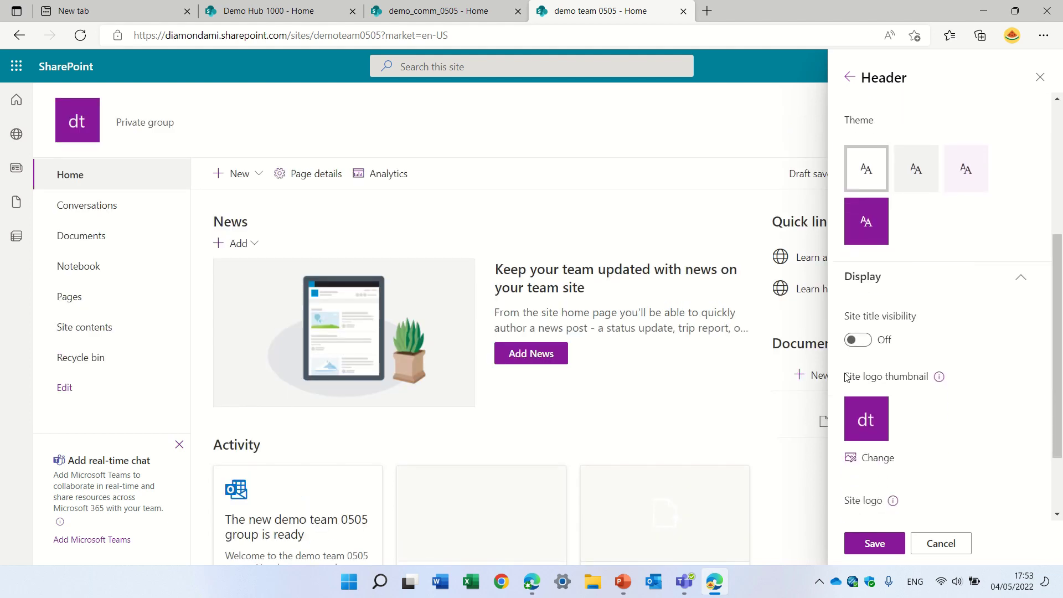
click(860, 340)
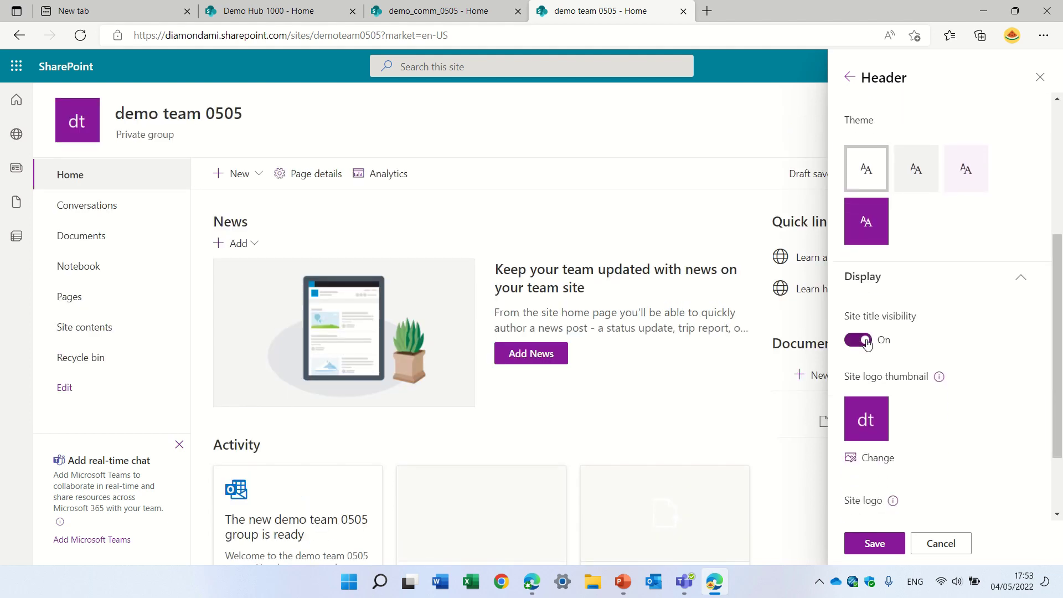
click(874, 543)
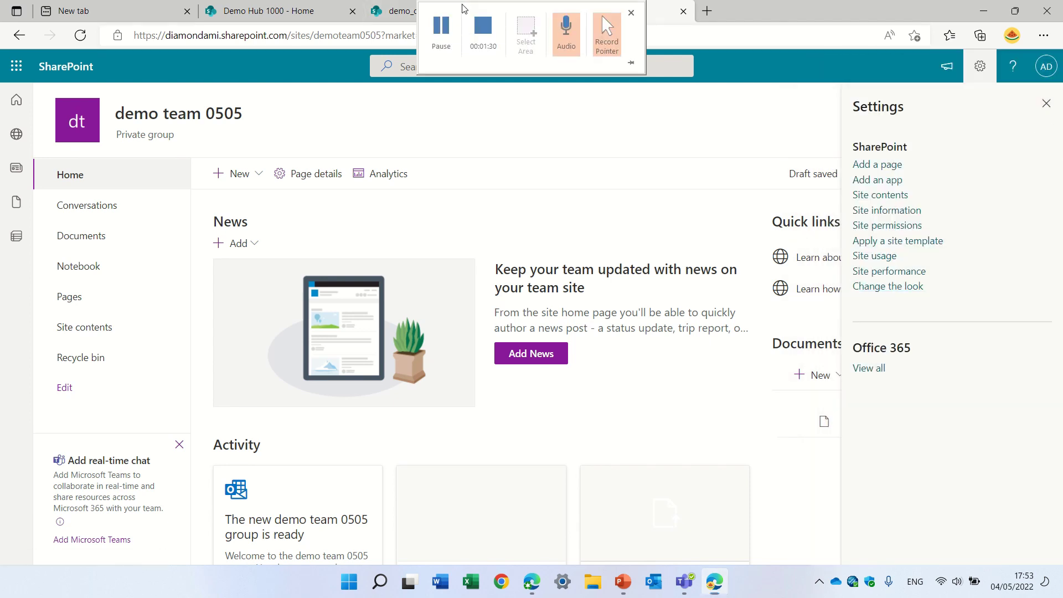
Step: On demo_comm_0505, toggle header site title visibility Off and back On, then save
click(478, 8)
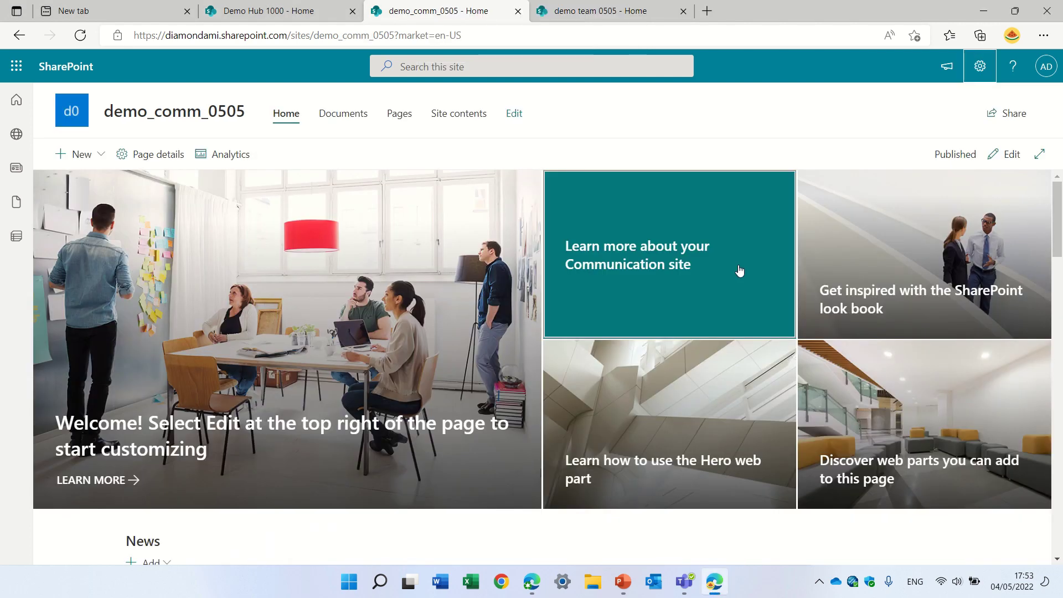
click(980, 66)
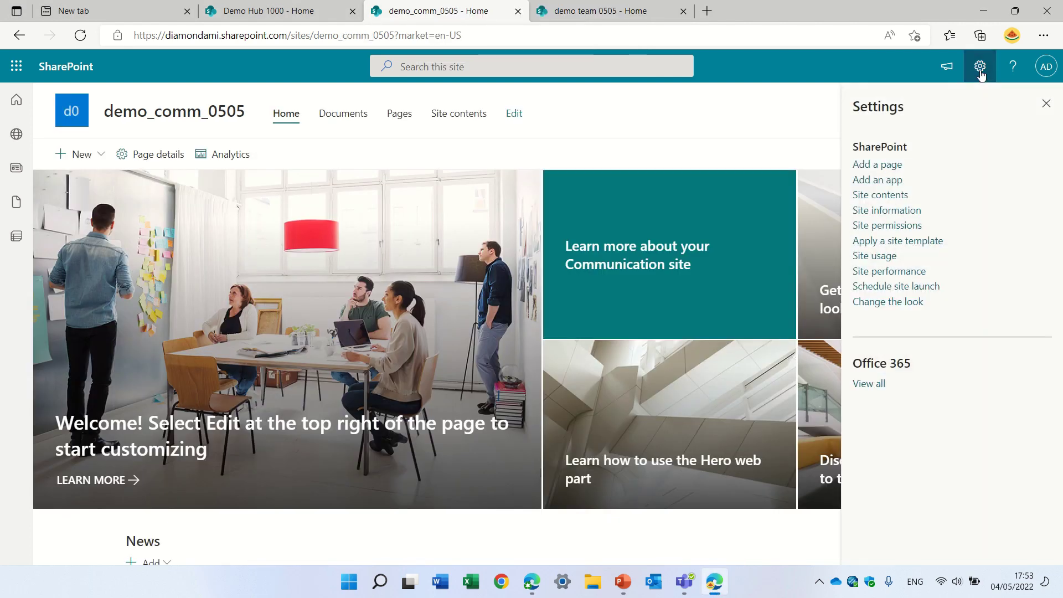
click(890, 303)
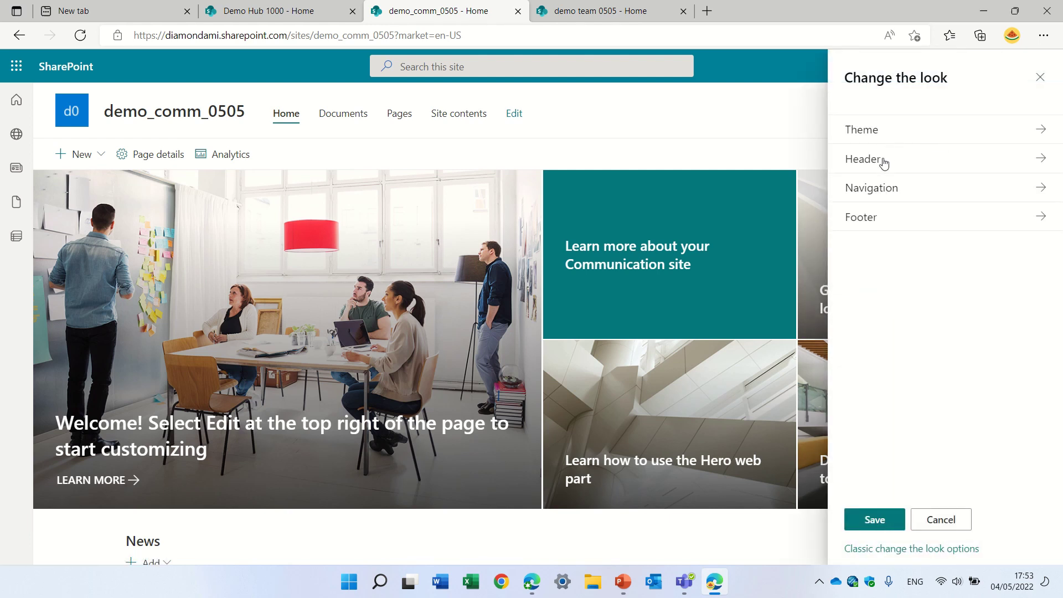
click(883, 162)
drag(1049, 186, 1060, 288)
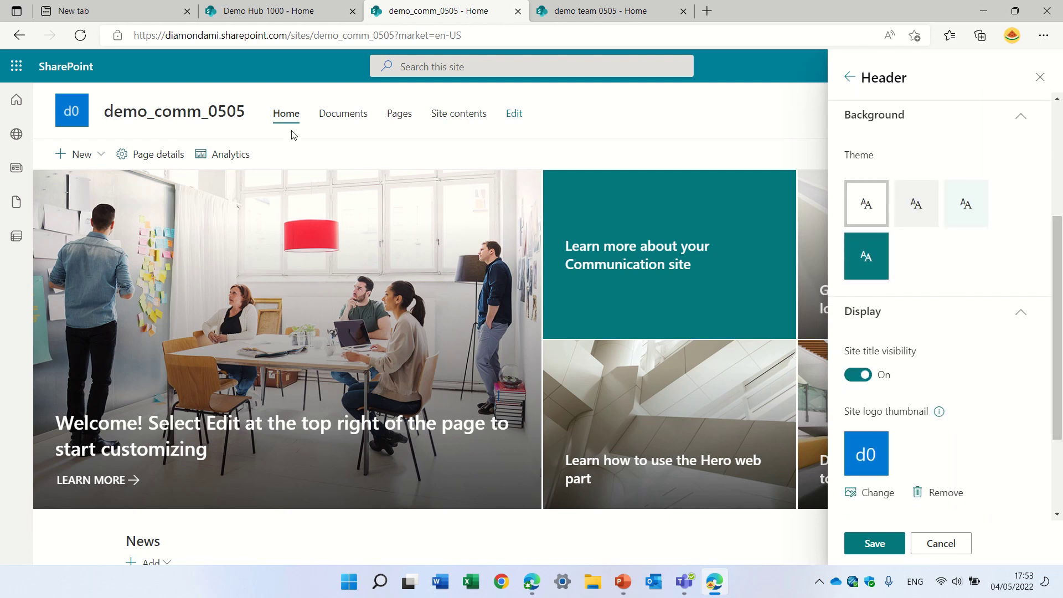
click(858, 376)
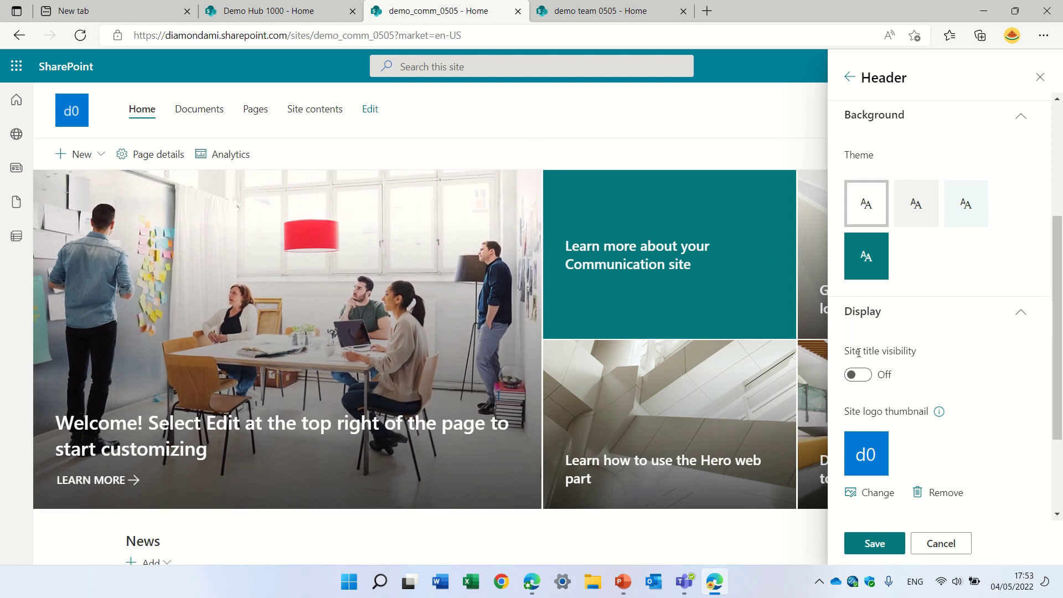
click(866, 376)
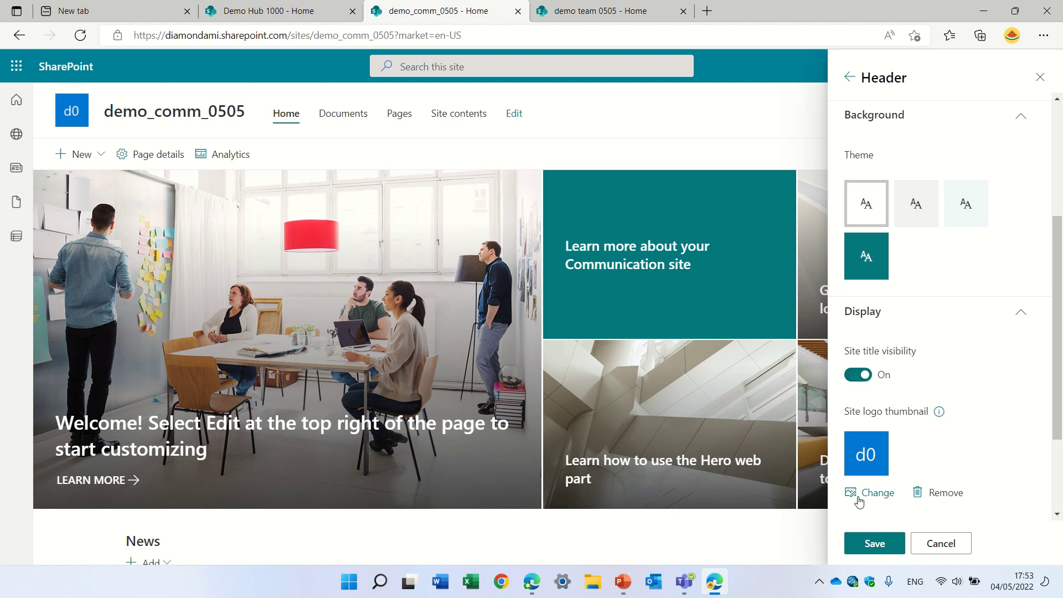
click(885, 548)
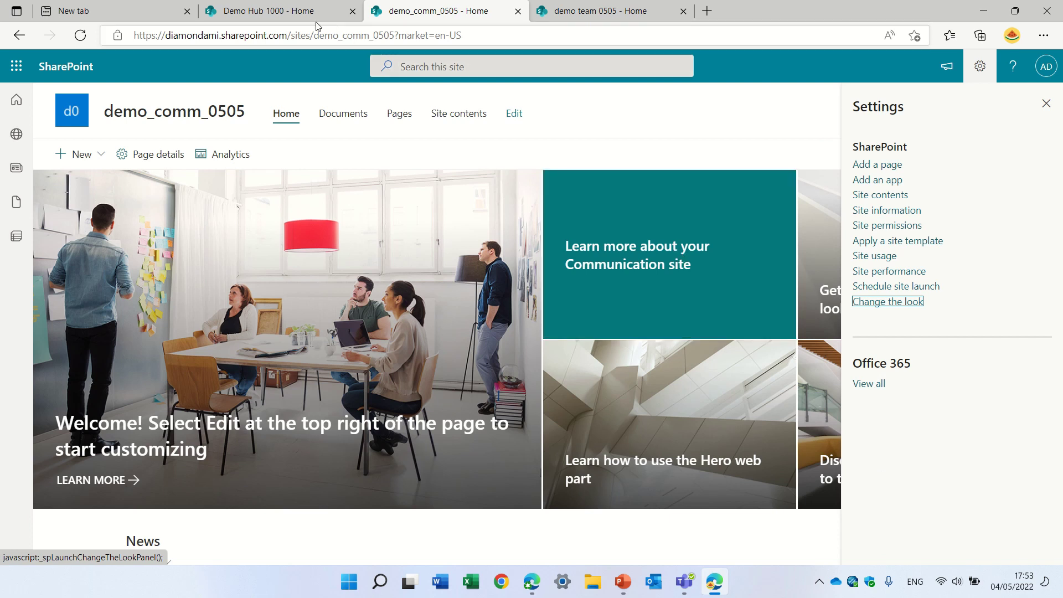
Step: On Demo Hub 1000, toggle the header site title Off and back On, then save
click(299, 14)
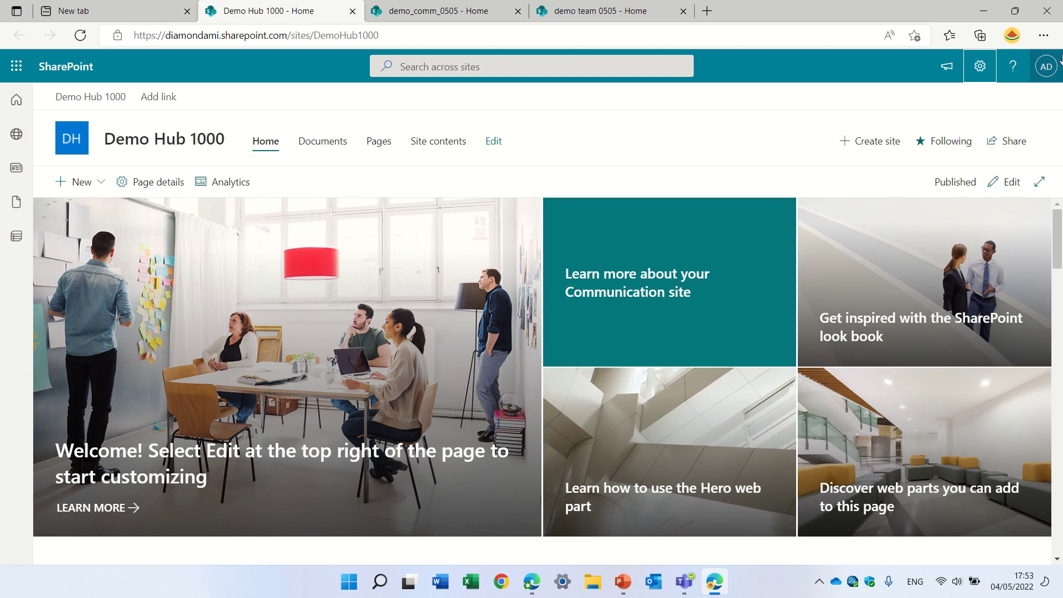
click(979, 66)
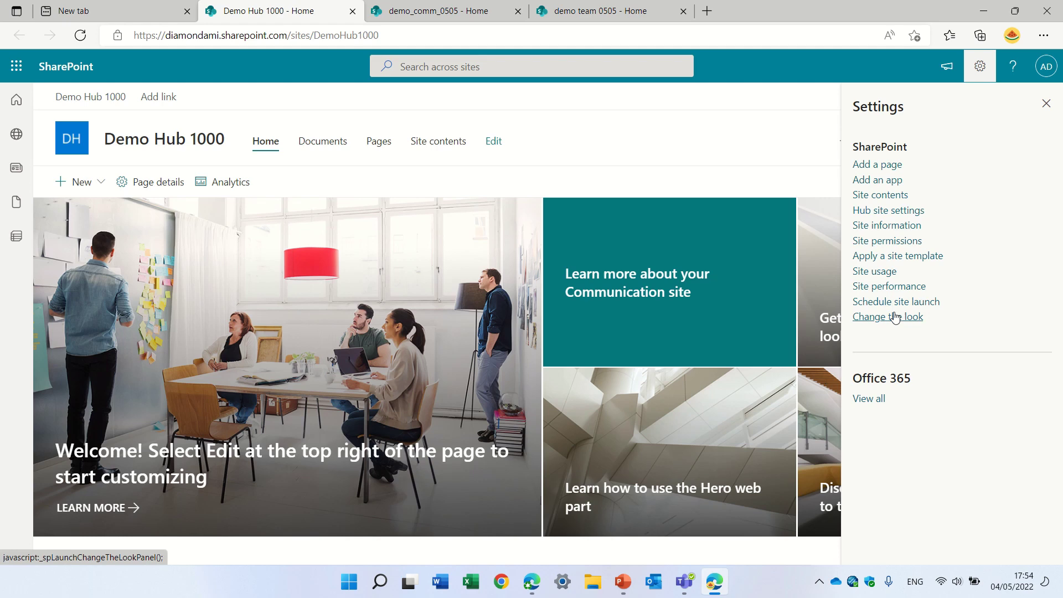
right_click(895, 317)
click(999, 299)
click(893, 318)
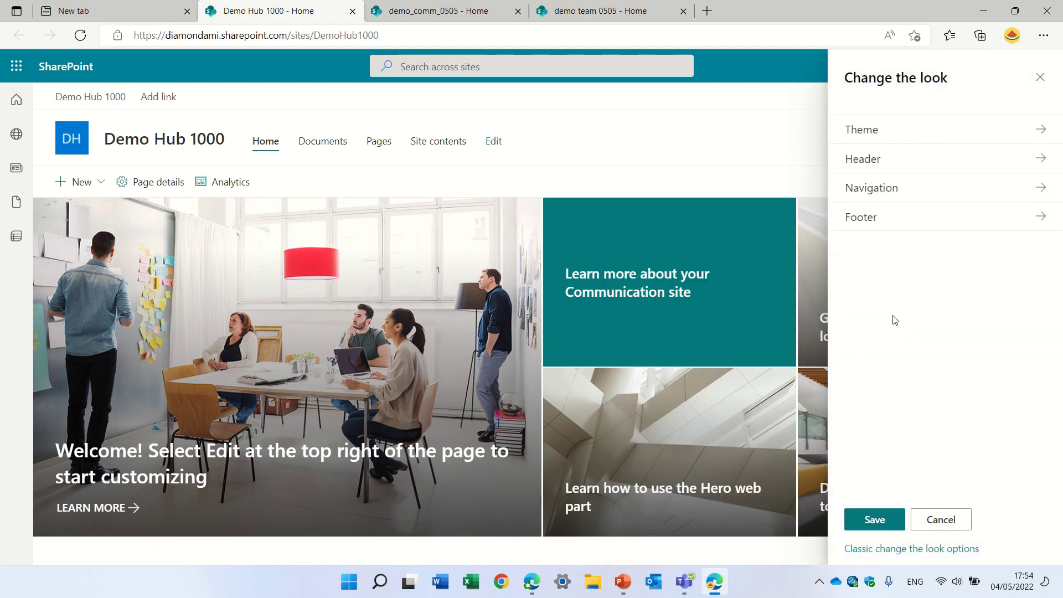
click(875, 165)
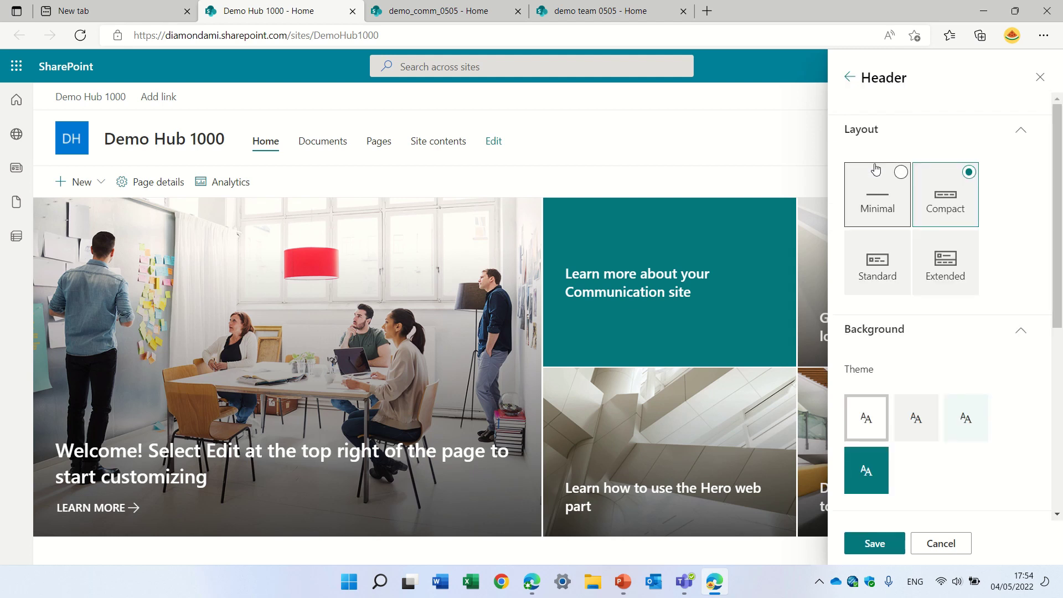
scroll(1050, 326, down, 3)
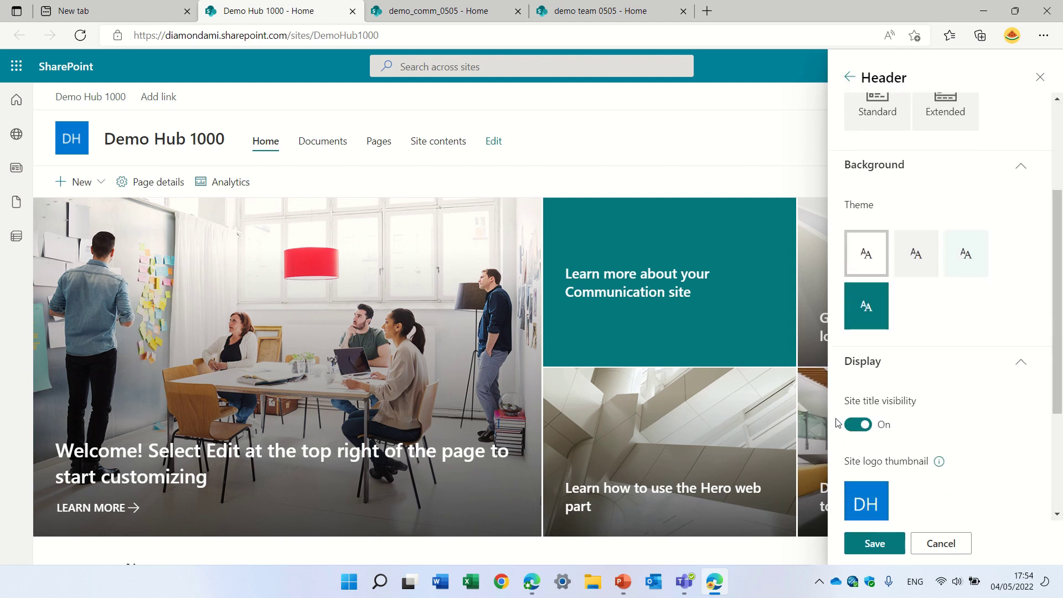
click(857, 426)
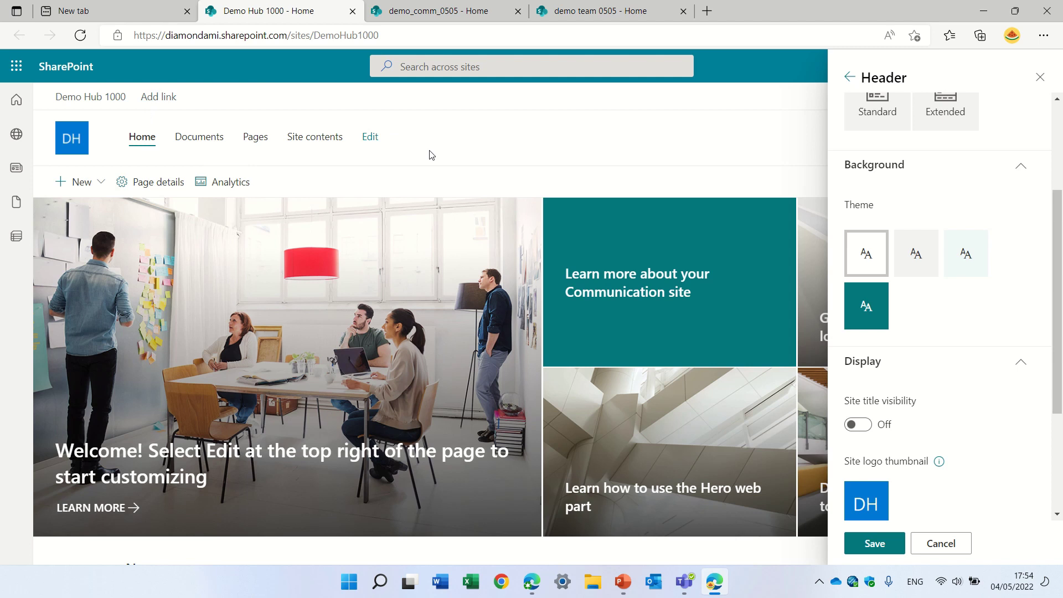
click(871, 425)
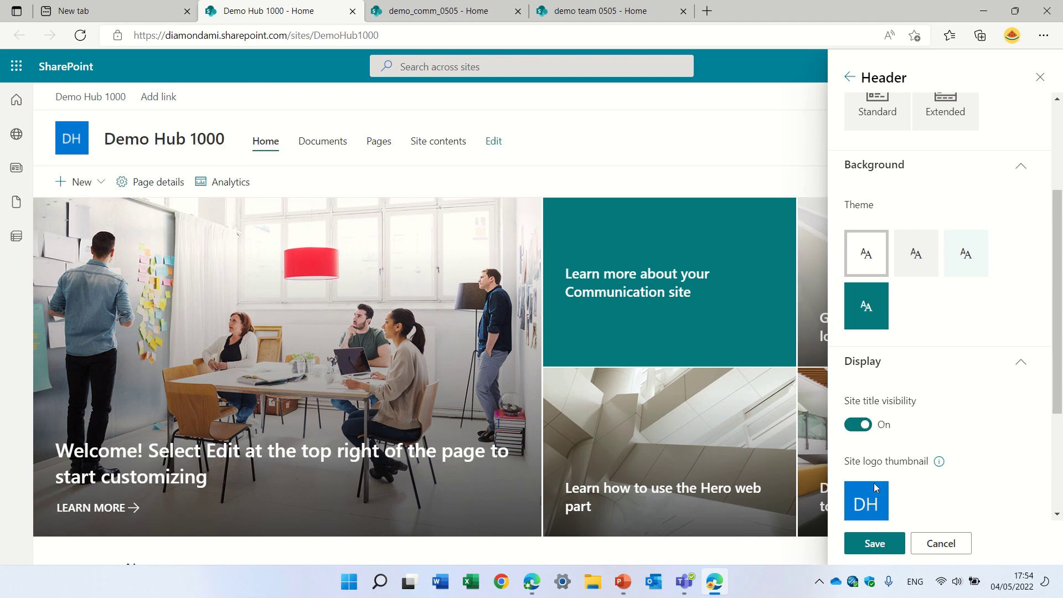
click(874, 554)
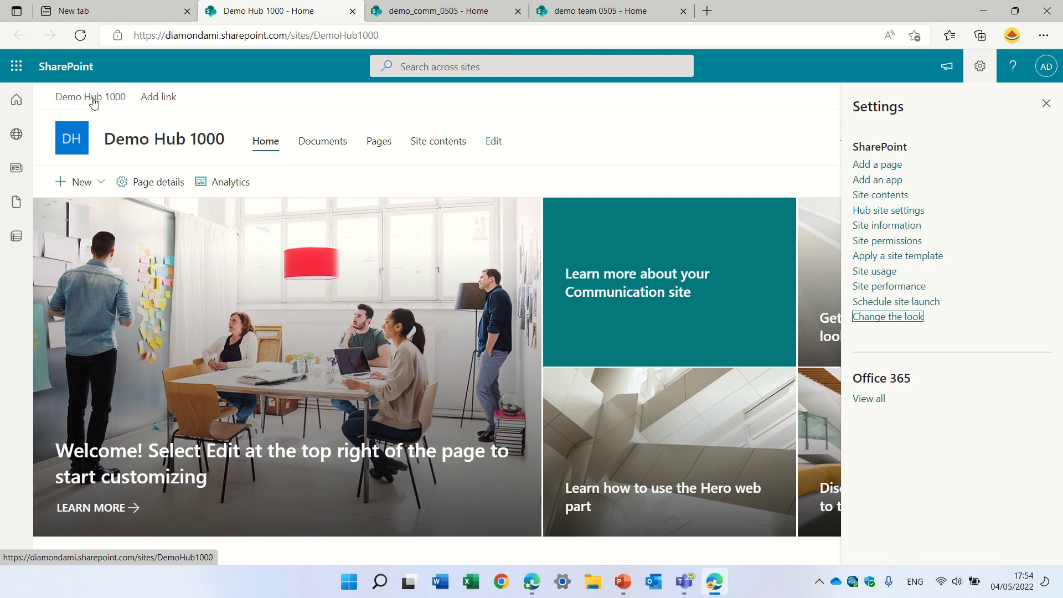
Step: Start editing the hub navigation links, then leave without adding a link
click(158, 98)
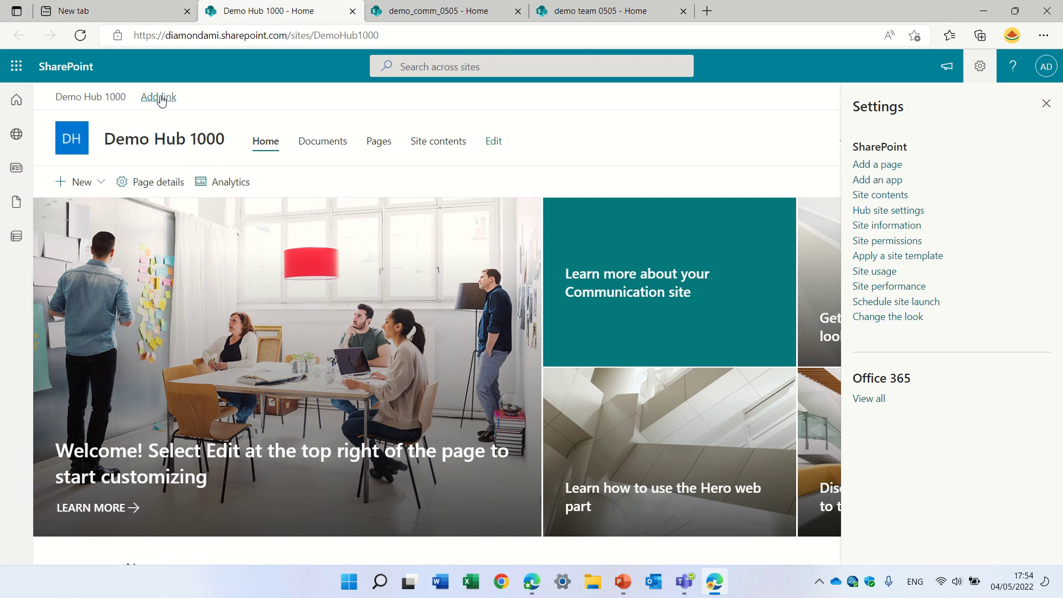
click(112, 129)
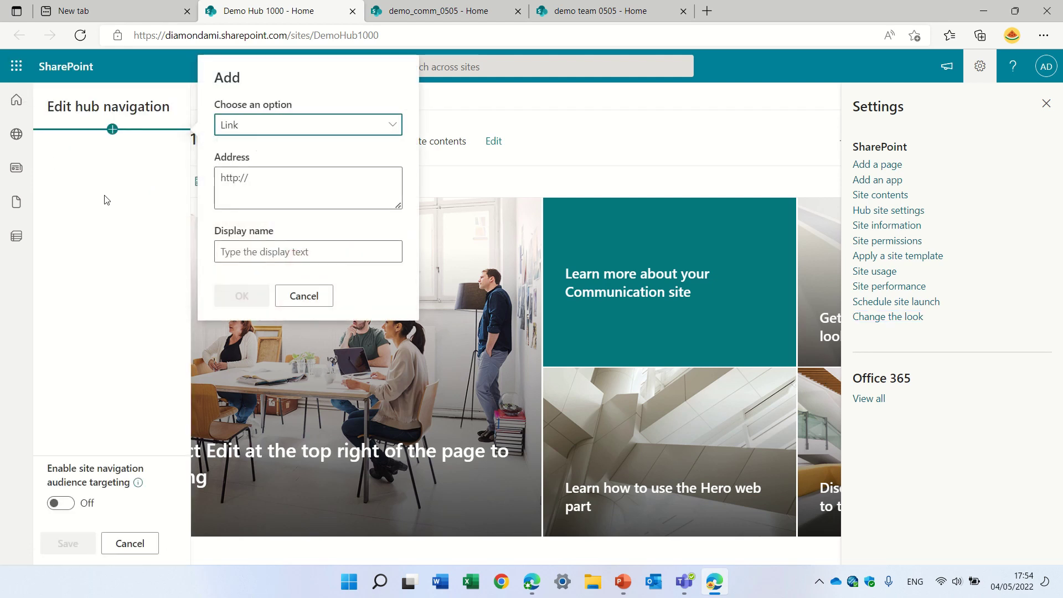
click(298, 298)
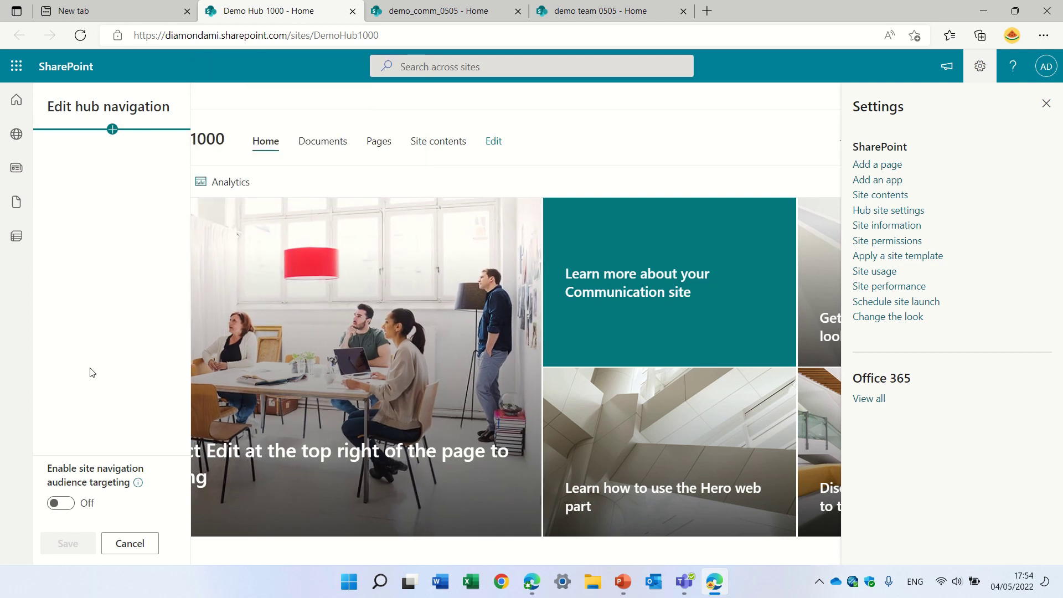
click(131, 544)
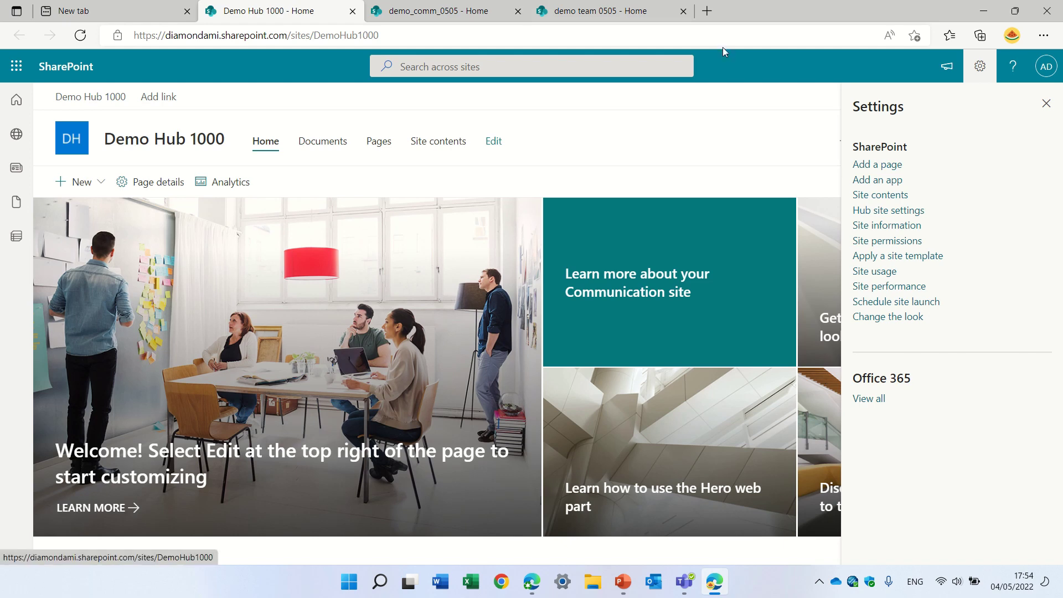
Step: Hide the hub name from navigation in Hub site settings, then reopen and show it again
click(915, 213)
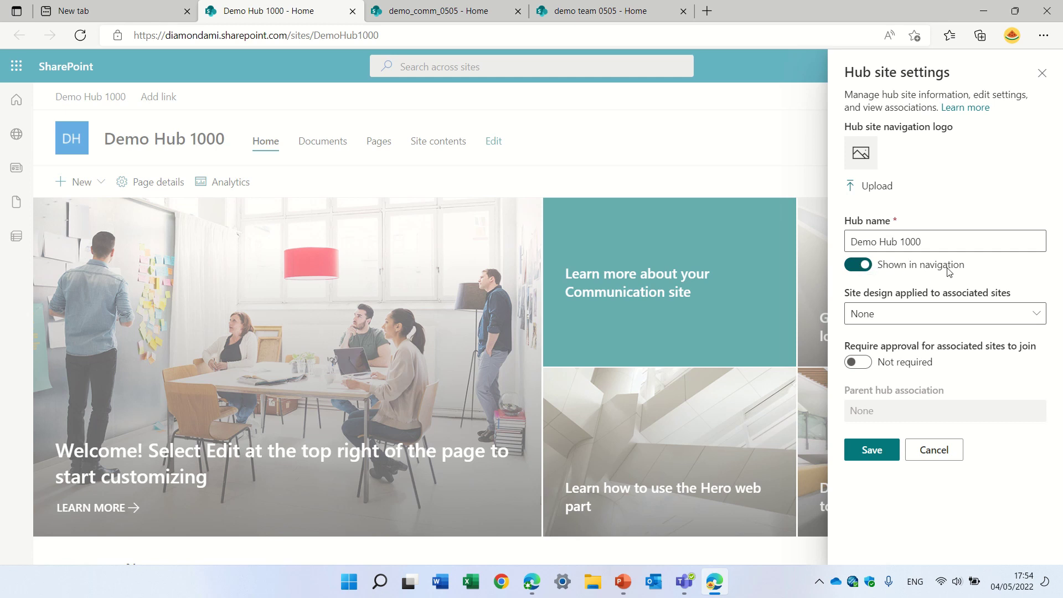
click(861, 272)
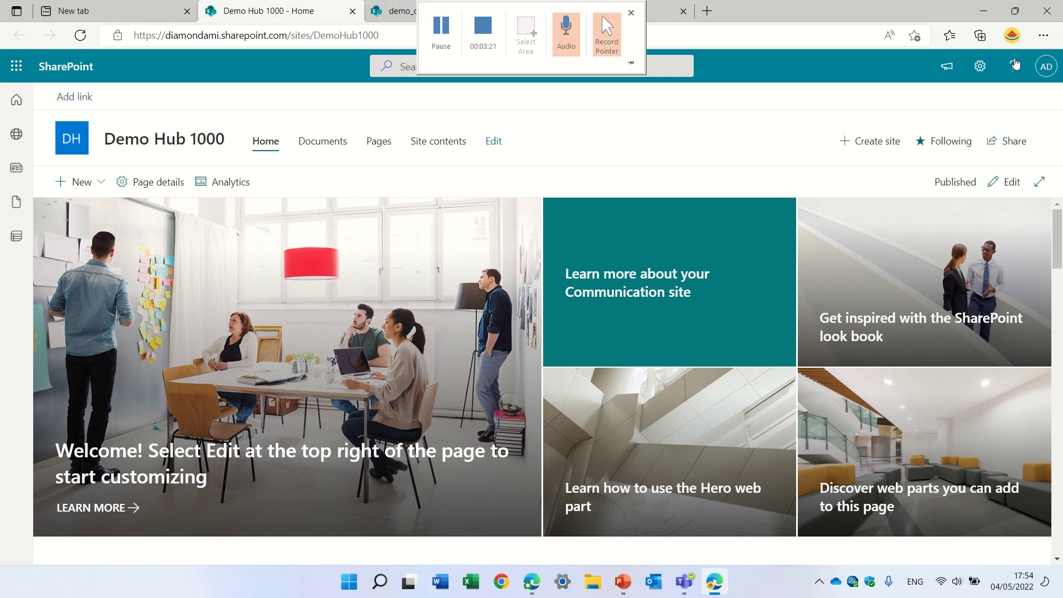
click(980, 66)
click(902, 212)
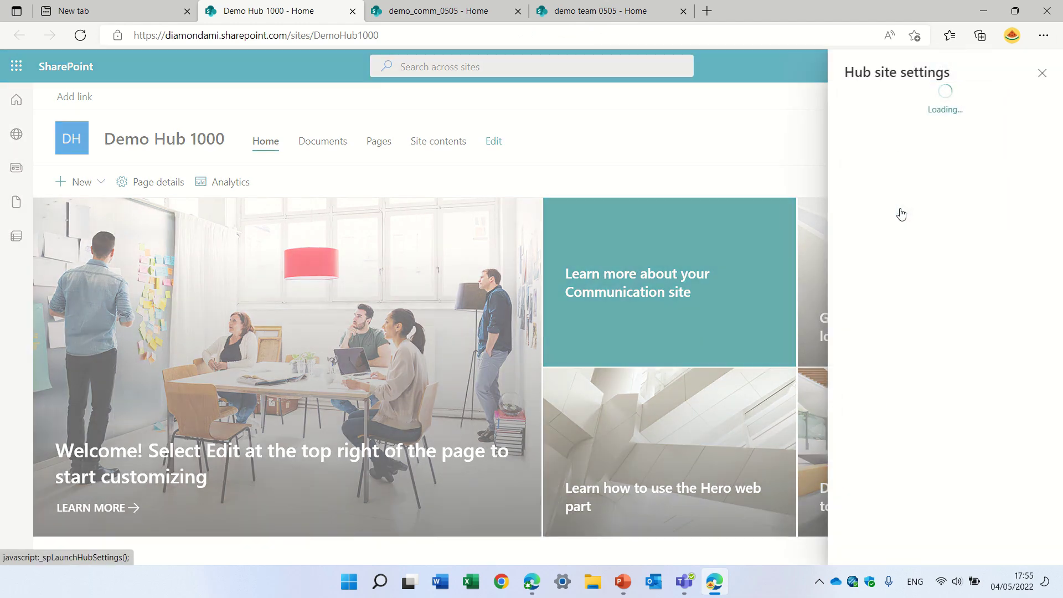
click(863, 266)
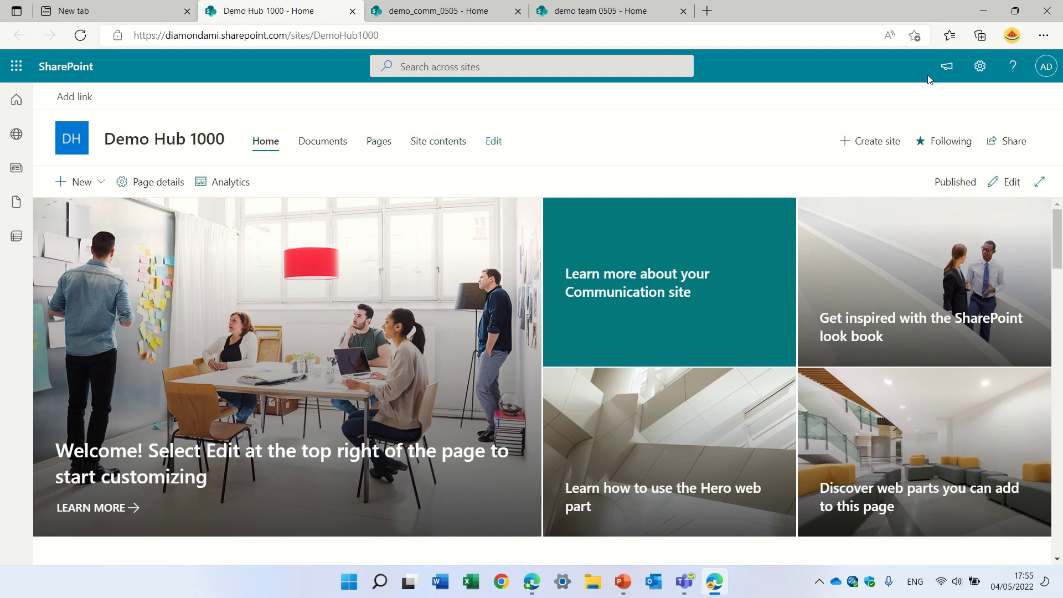
Step: Toggle Demo Hub 1000's site navigation visibility several times, leave it On and save
click(986, 77)
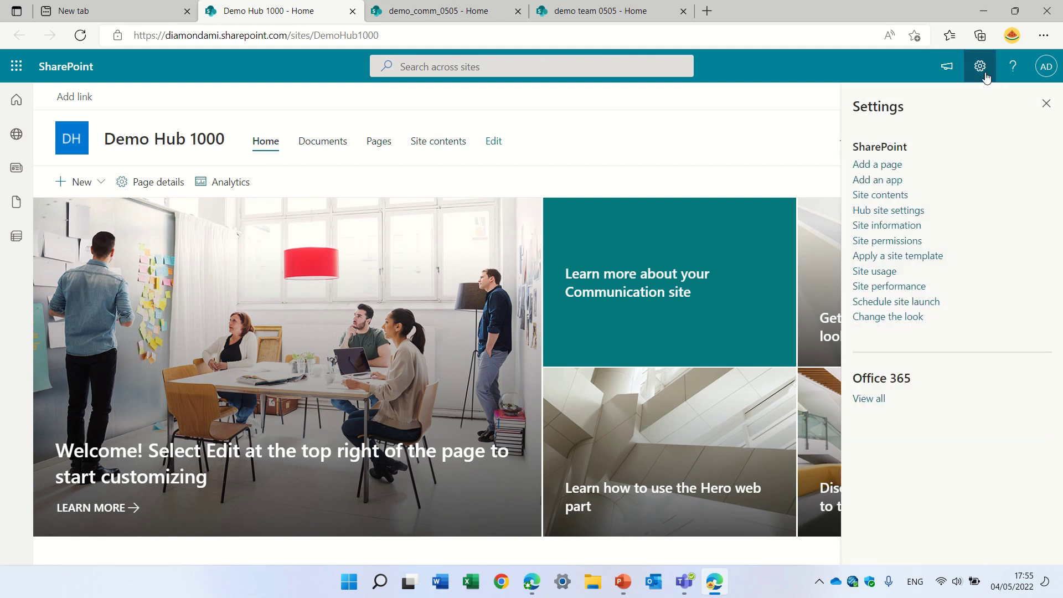
click(898, 318)
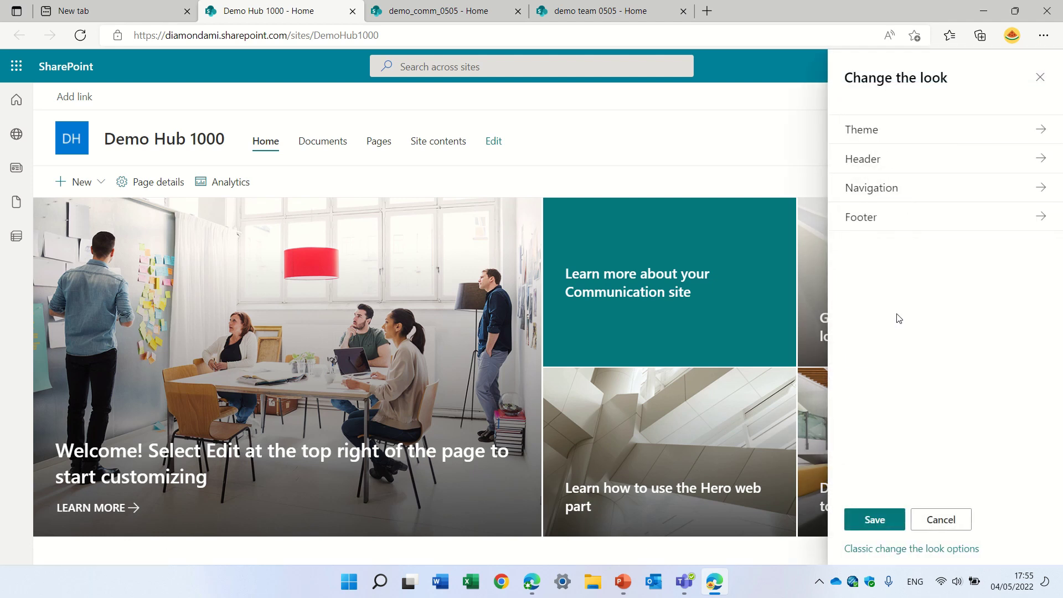
click(902, 196)
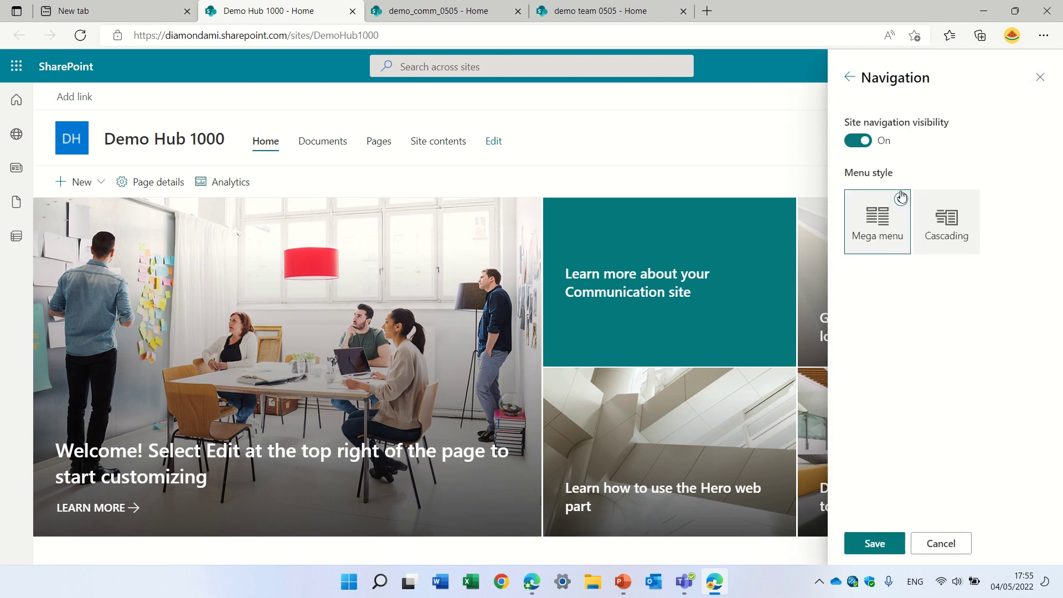
click(855, 146)
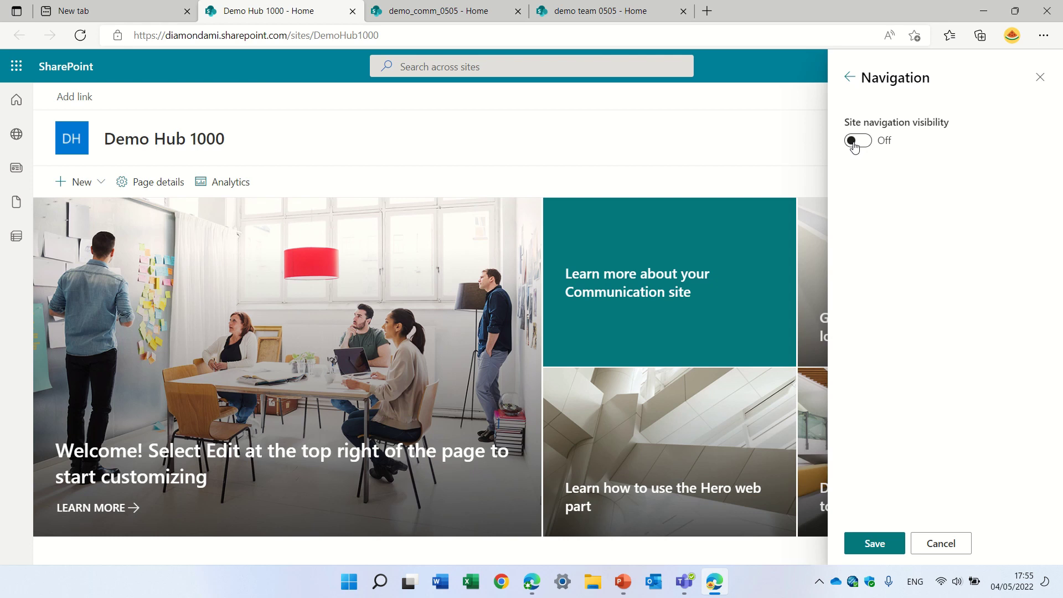
click(854, 145)
click(855, 146)
click(854, 145)
click(855, 145)
click(863, 147)
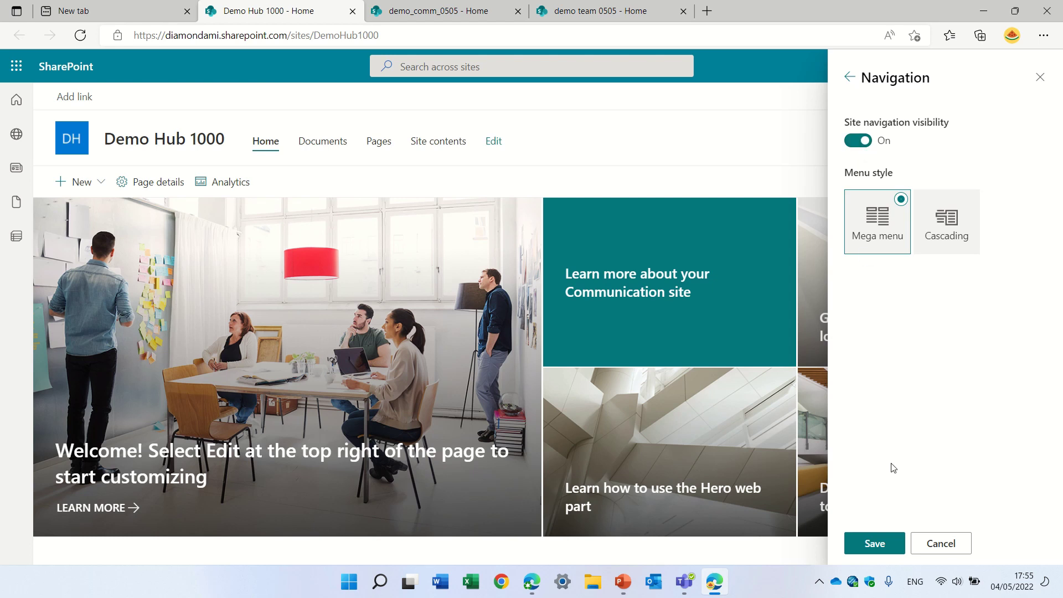
click(874, 545)
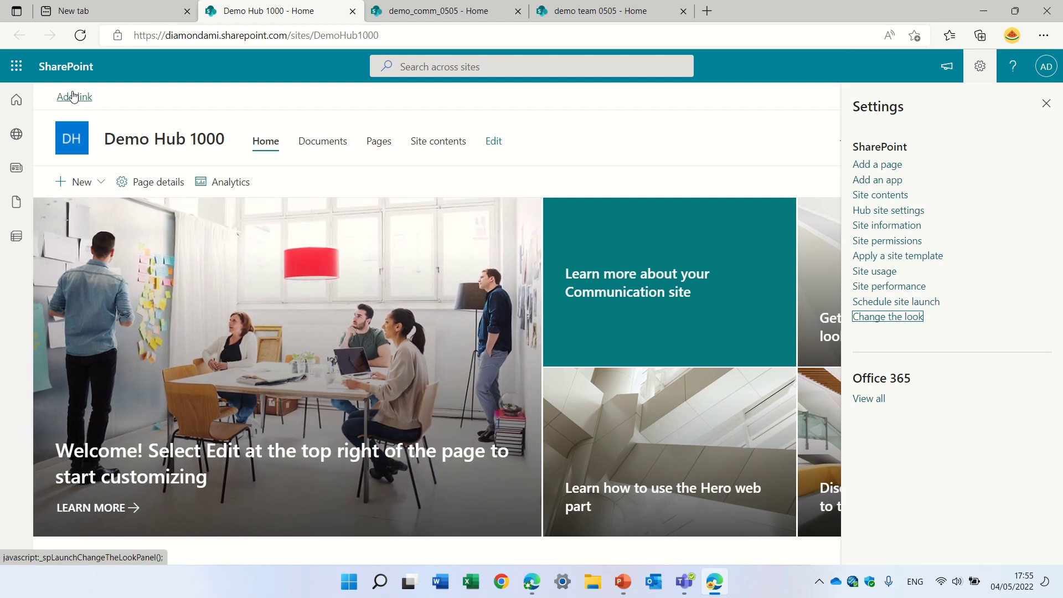
Step: On demo_comm_0505, turn site navigation visibility Off, then cancel the change and close Settings
click(433, 10)
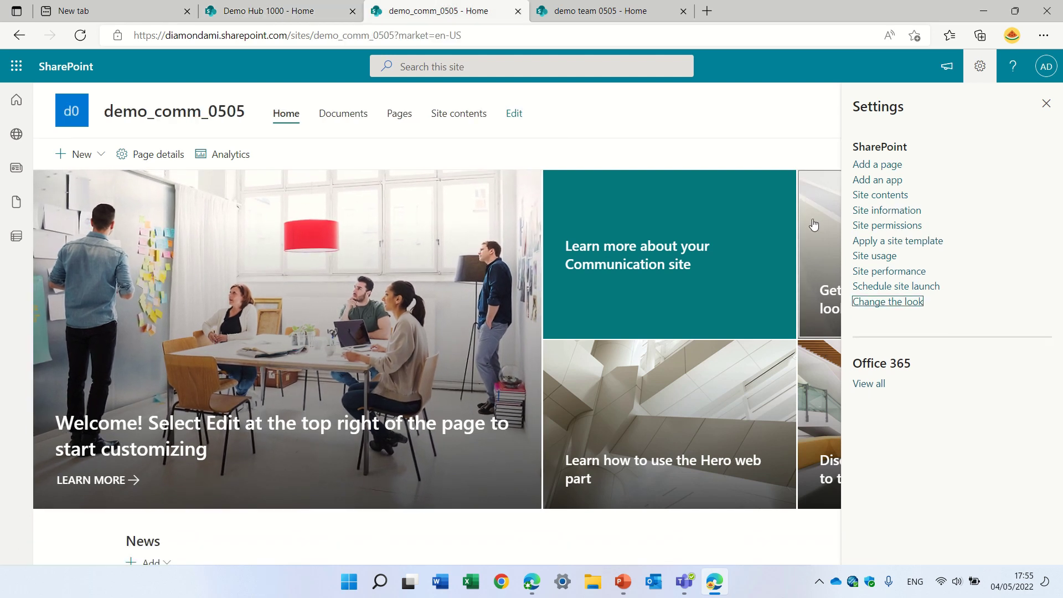
click(888, 304)
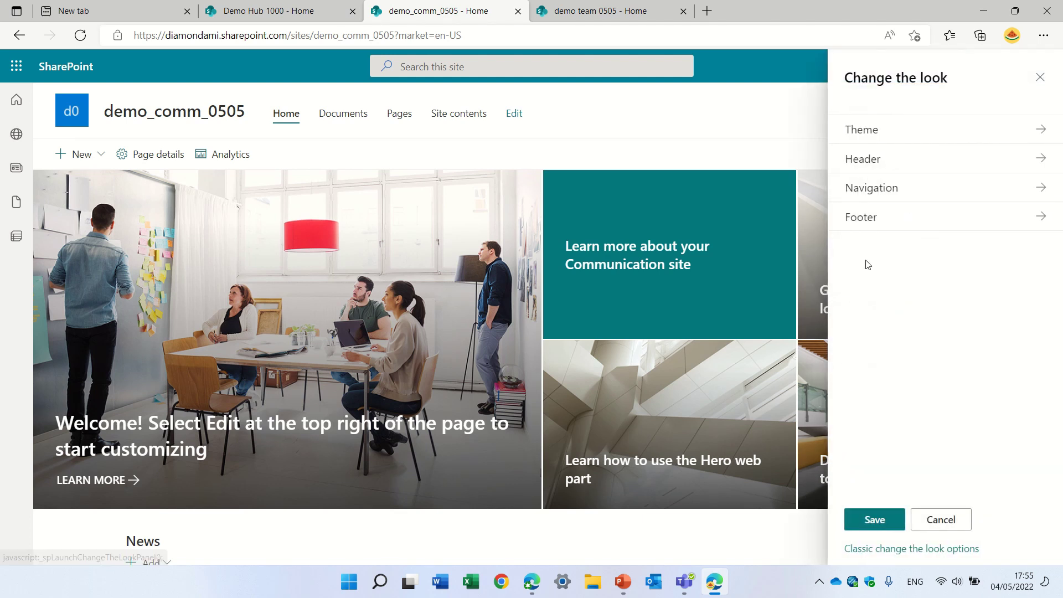
click(865, 218)
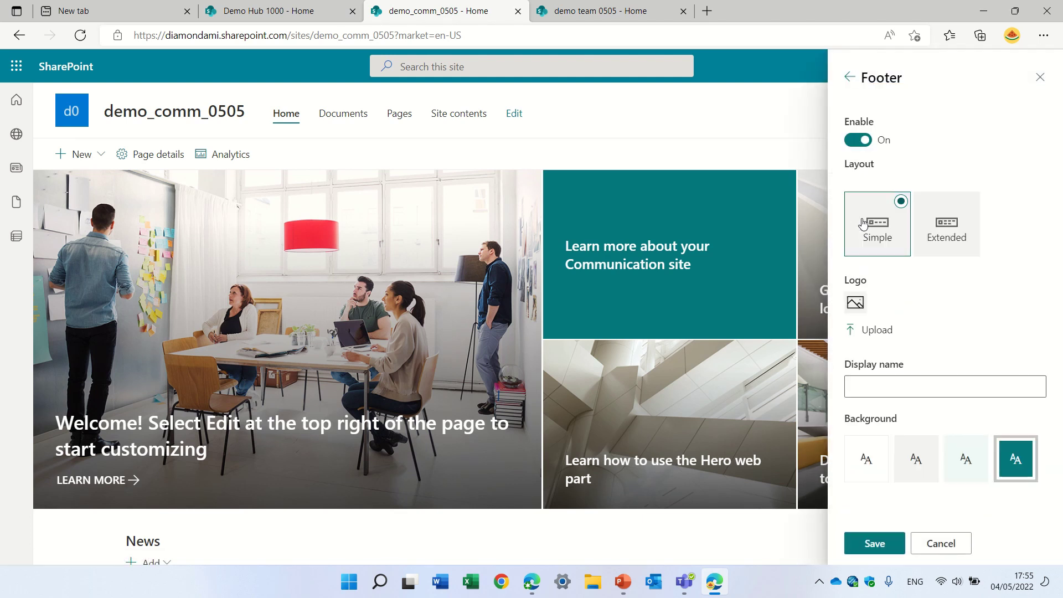
click(849, 77)
click(887, 197)
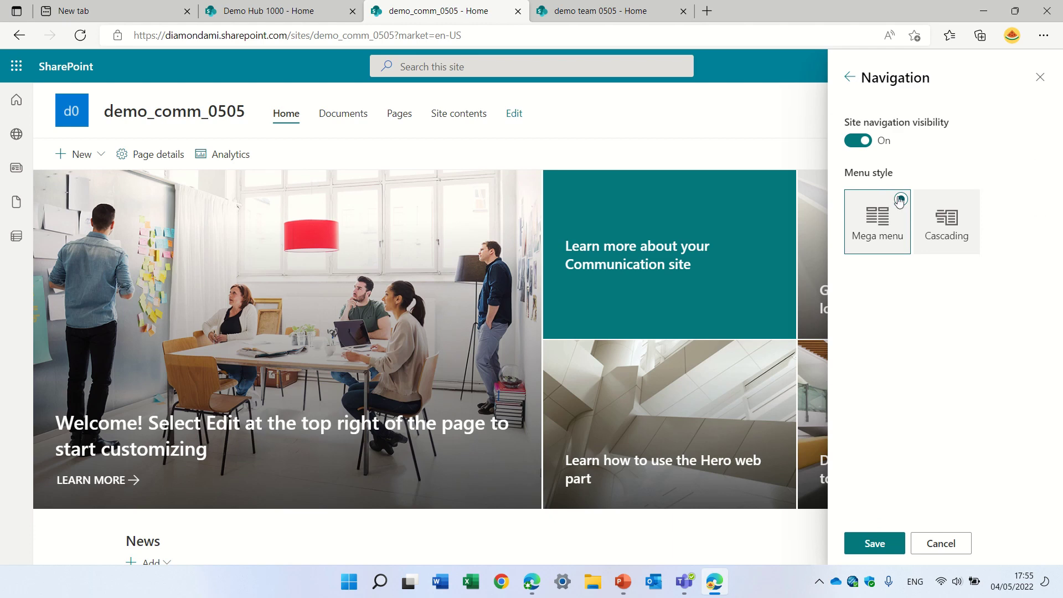
click(858, 140)
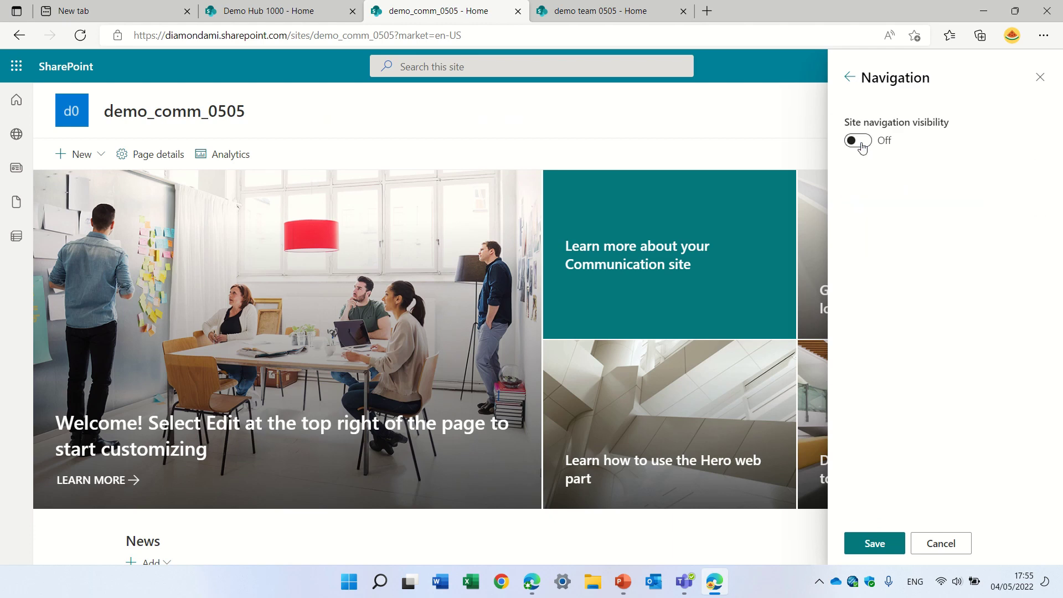
click(939, 543)
click(1045, 104)
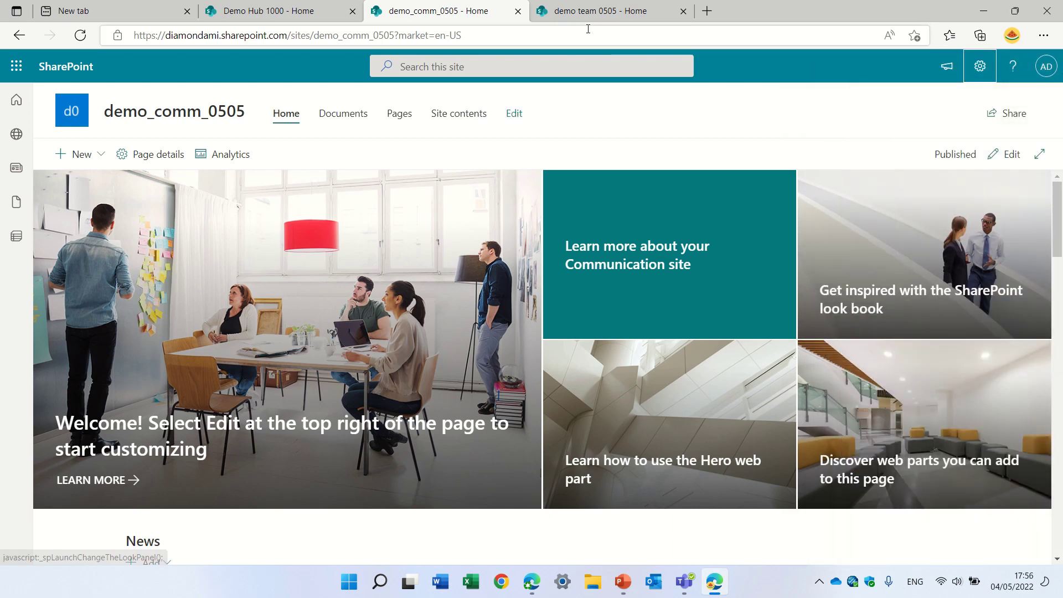
click(603, 12)
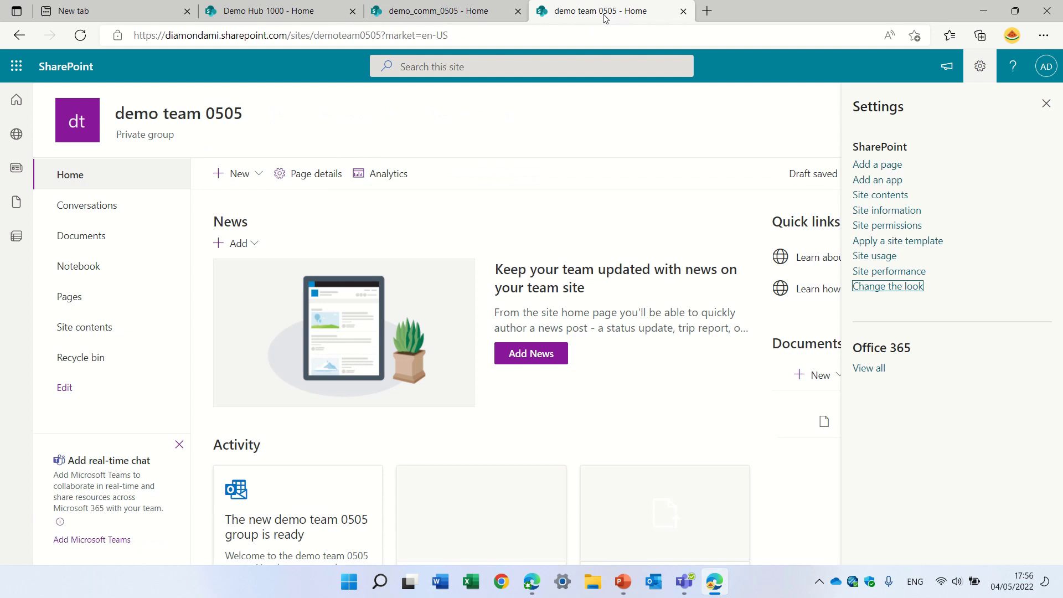
click(593, 146)
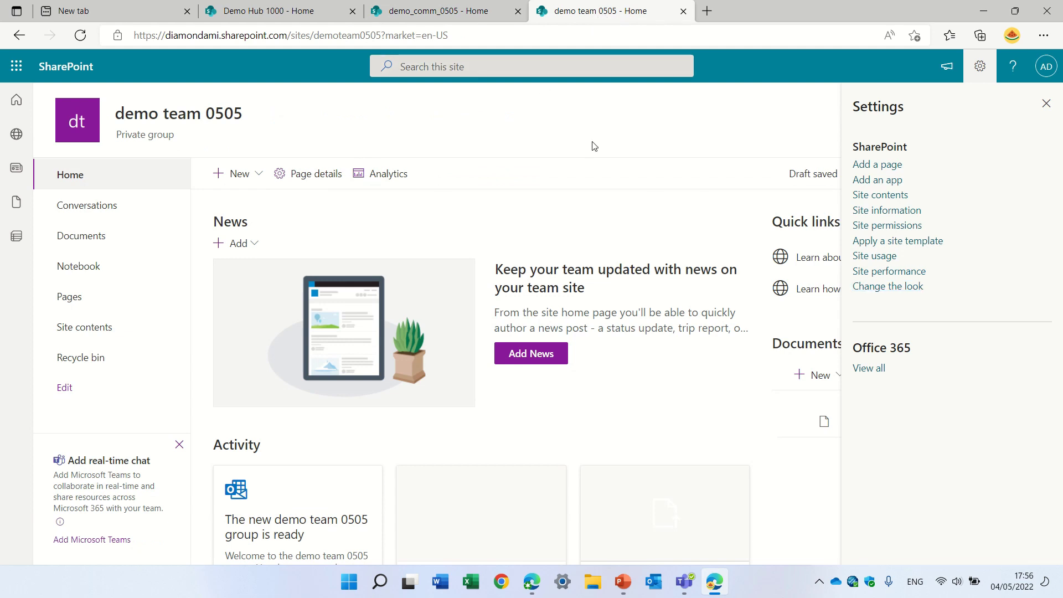
click(1046, 103)
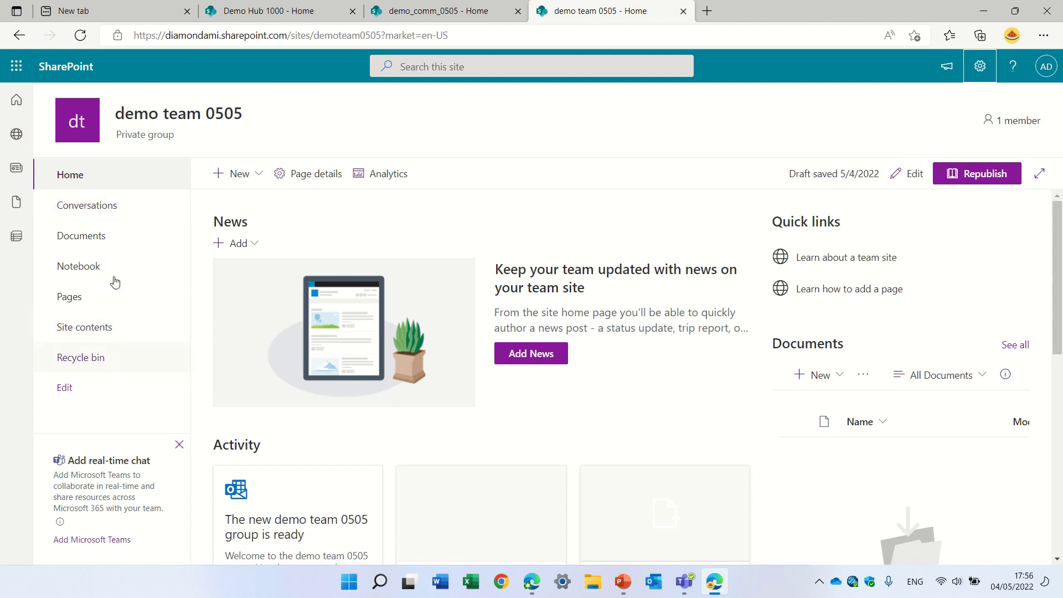
click(990, 76)
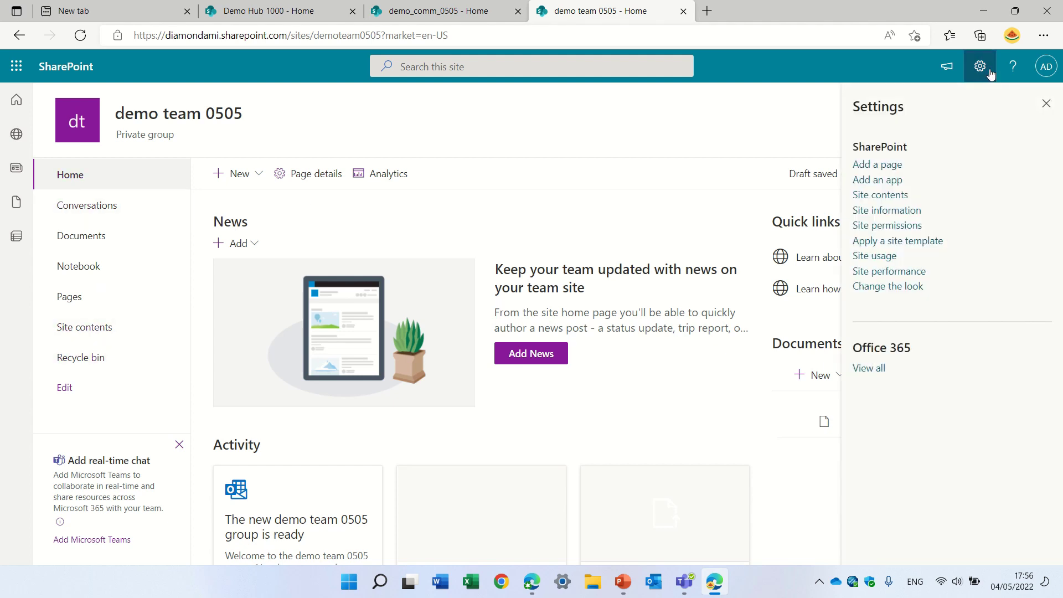
click(909, 287)
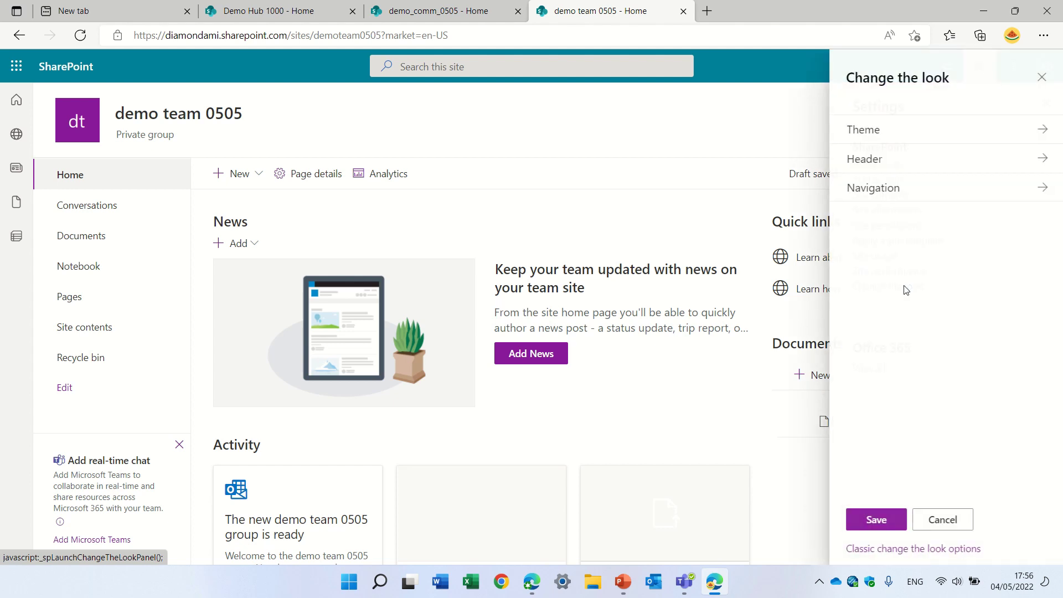
click(889, 191)
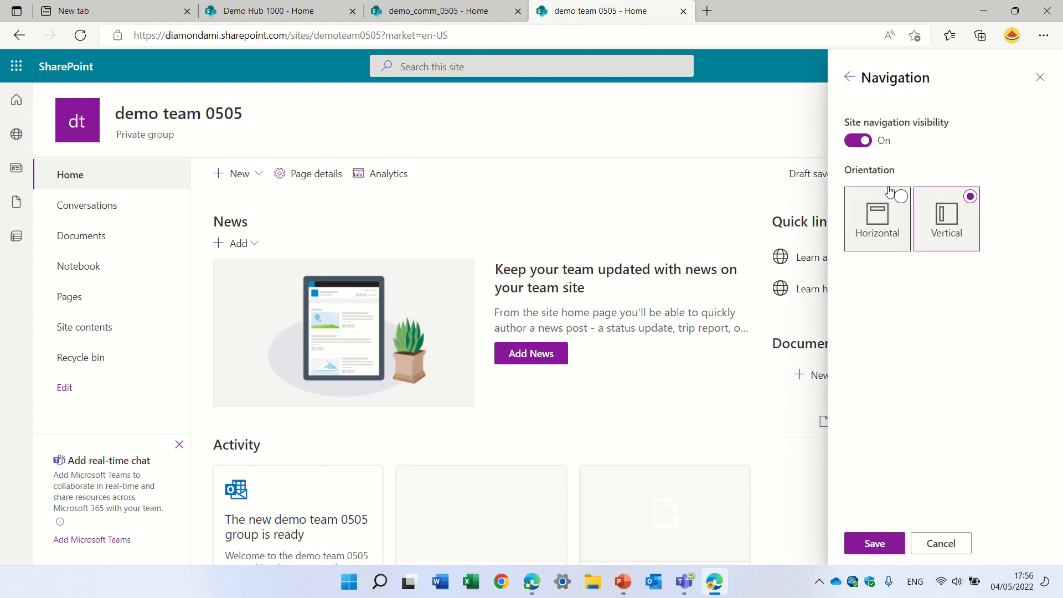
click(858, 142)
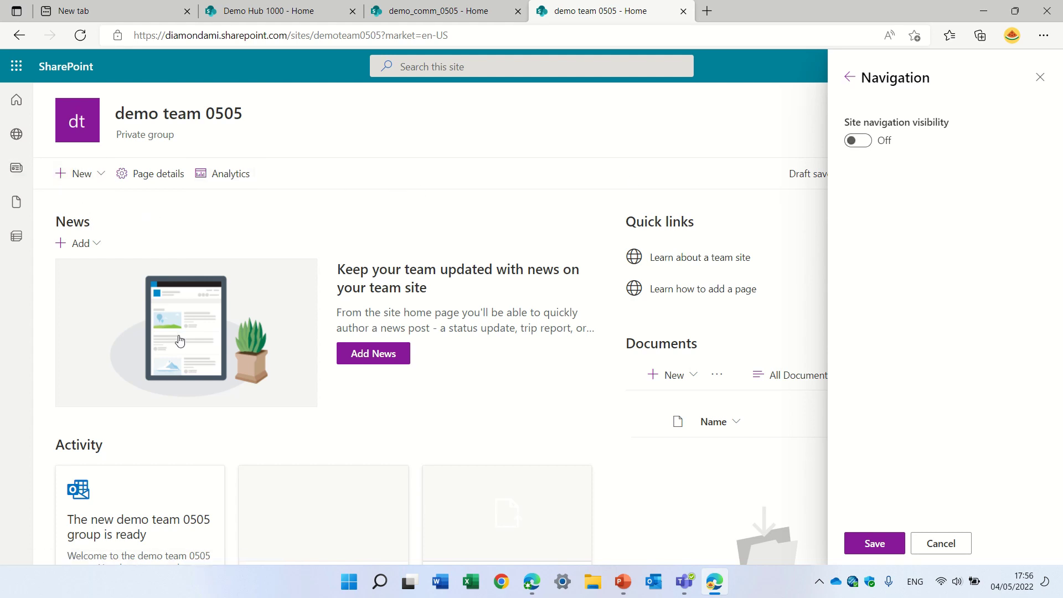
click(863, 141)
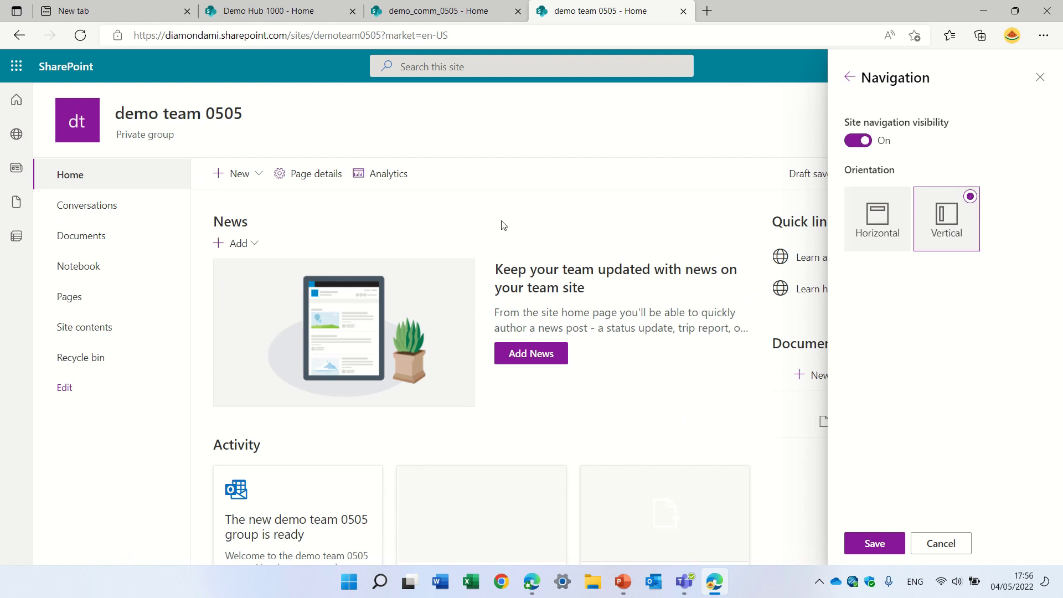
click(864, 233)
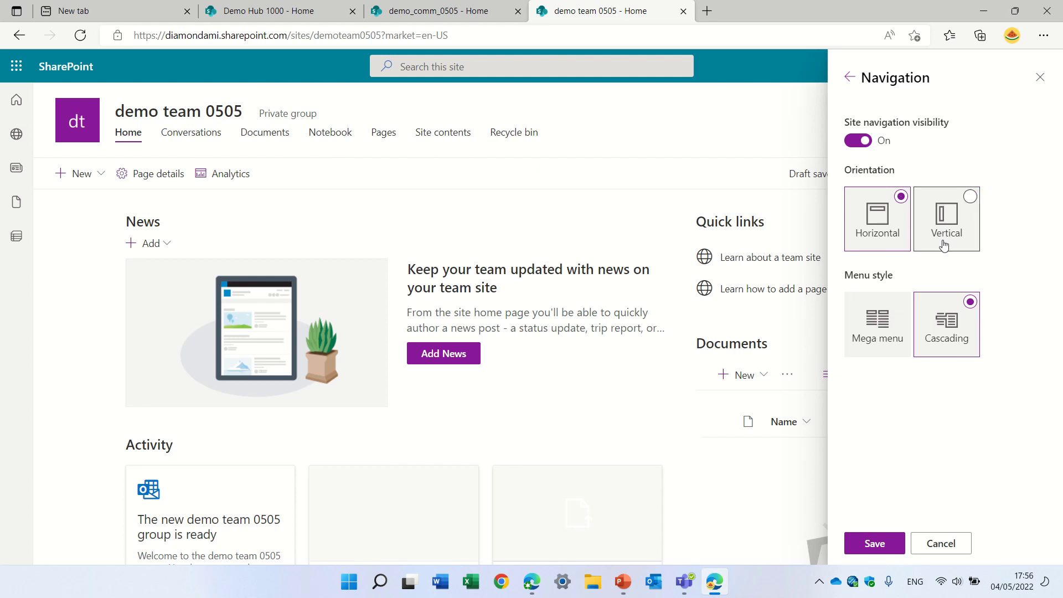
click(969, 197)
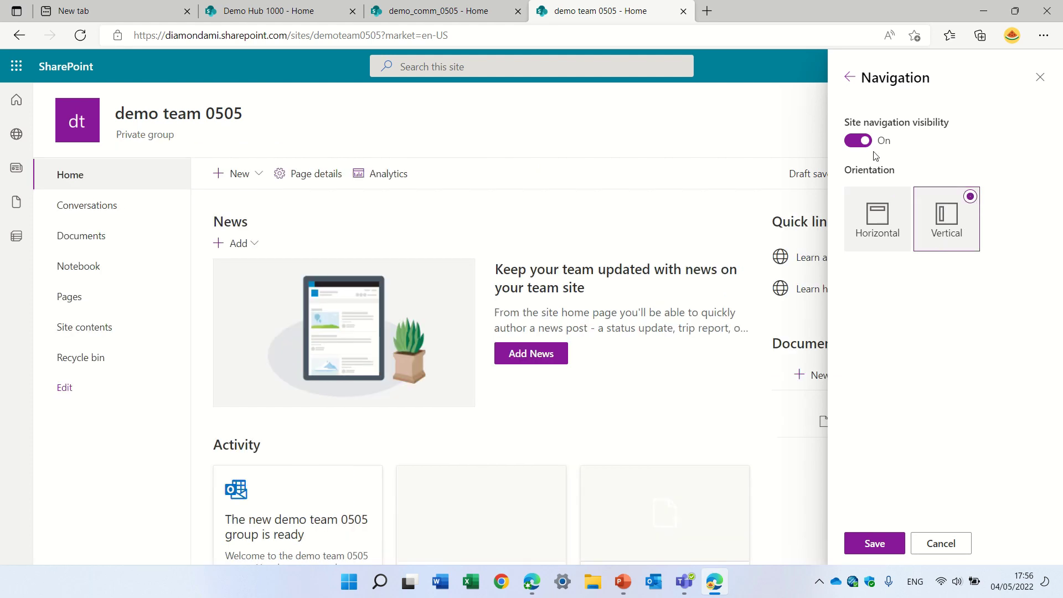
click(853, 142)
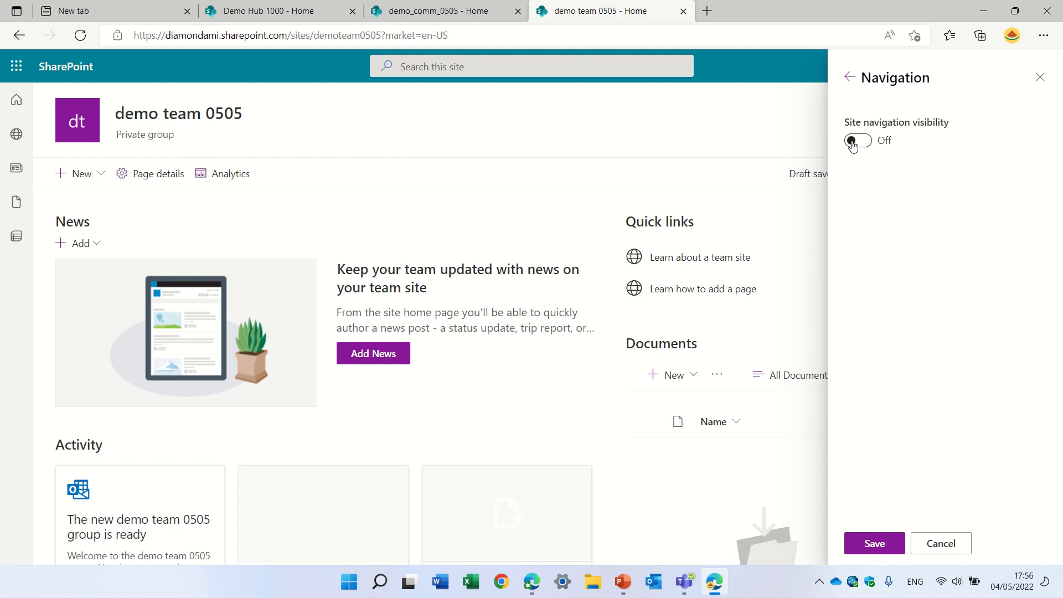
click(853, 142)
click(853, 142)
click(857, 140)
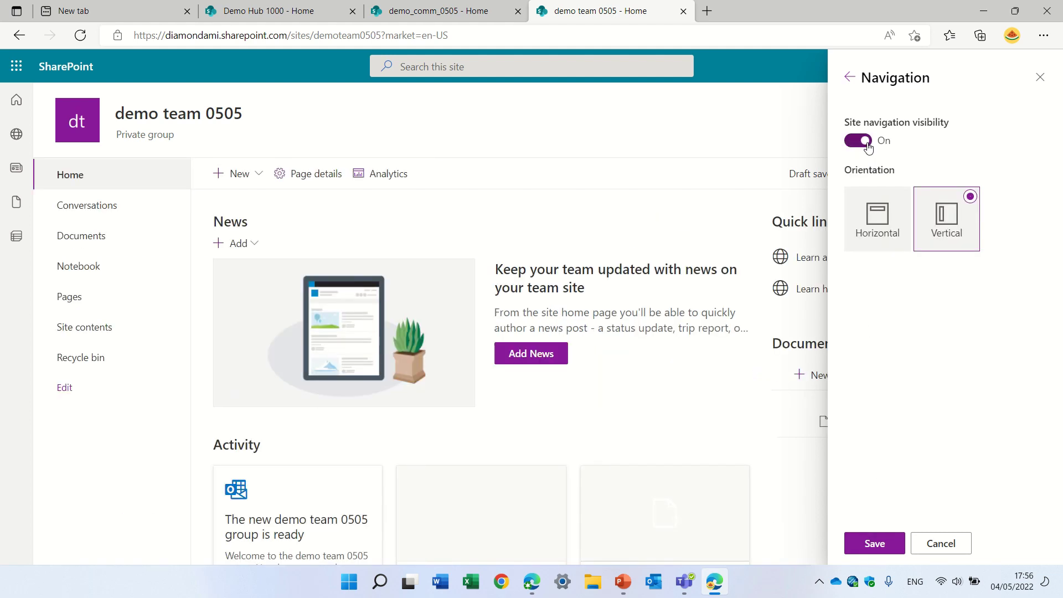
click(874, 545)
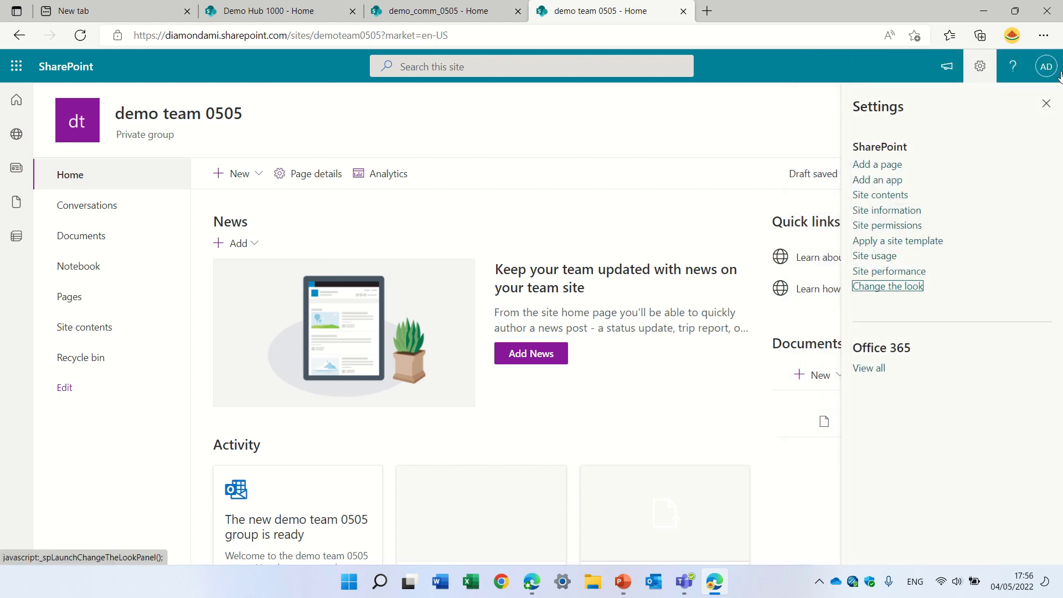
Step: Edit the demo team 0505 home page, search web parts for 'new', then select the News web part
click(1046, 104)
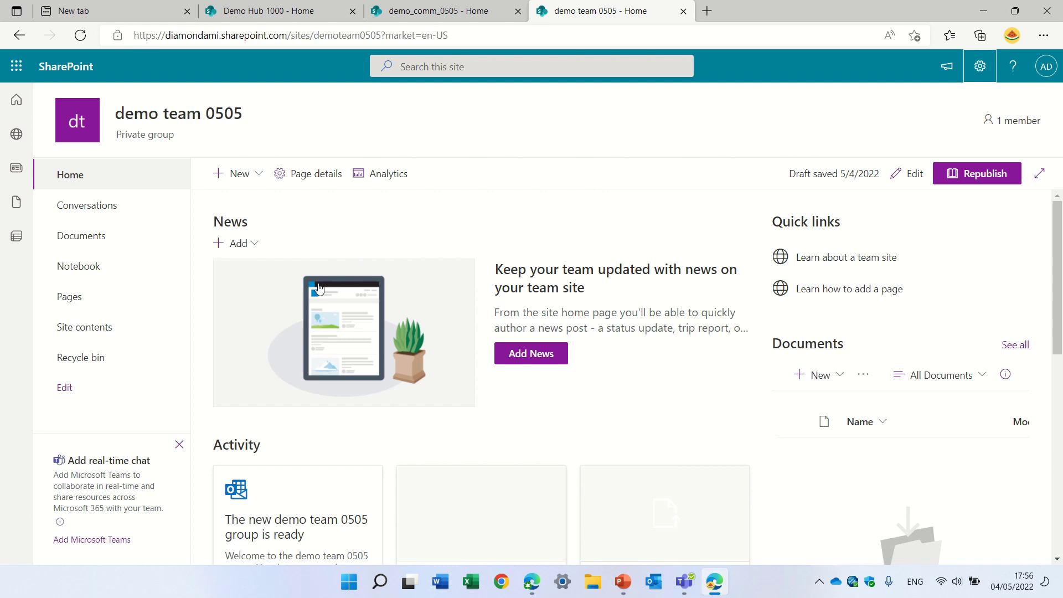
click(908, 173)
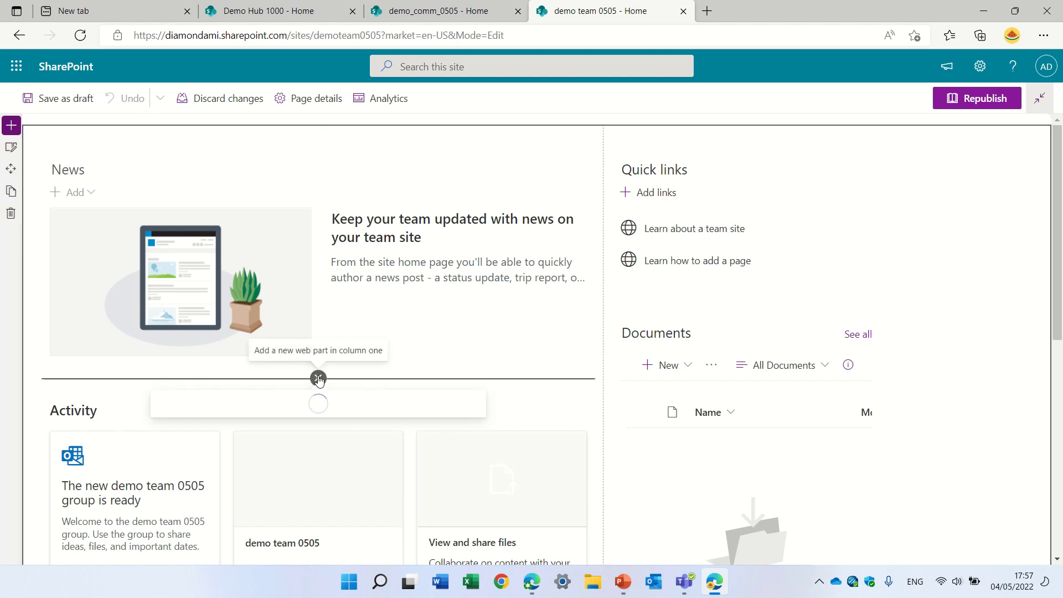
click(318, 379)
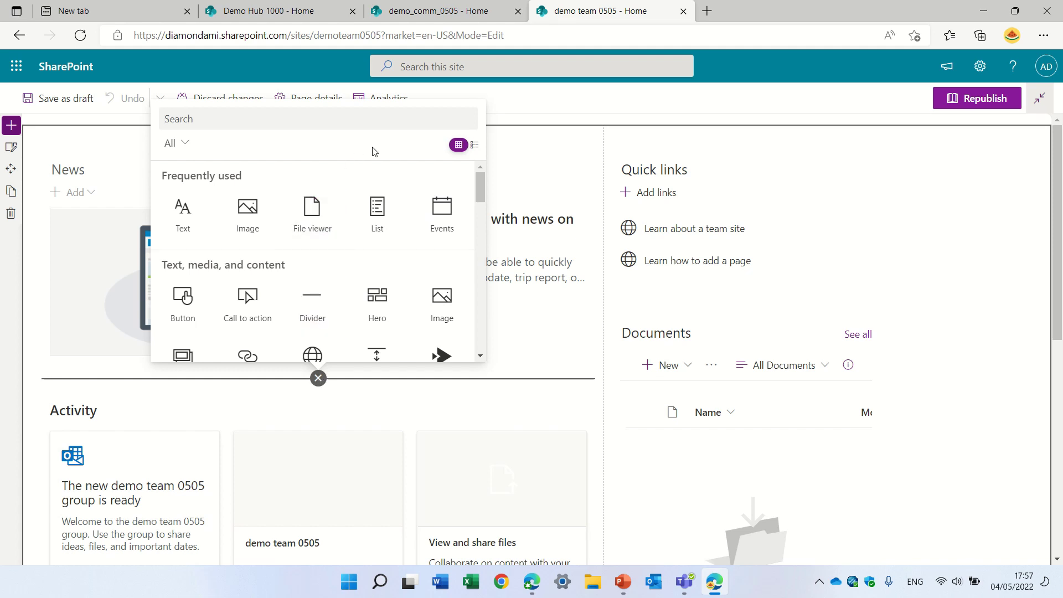
text(new)
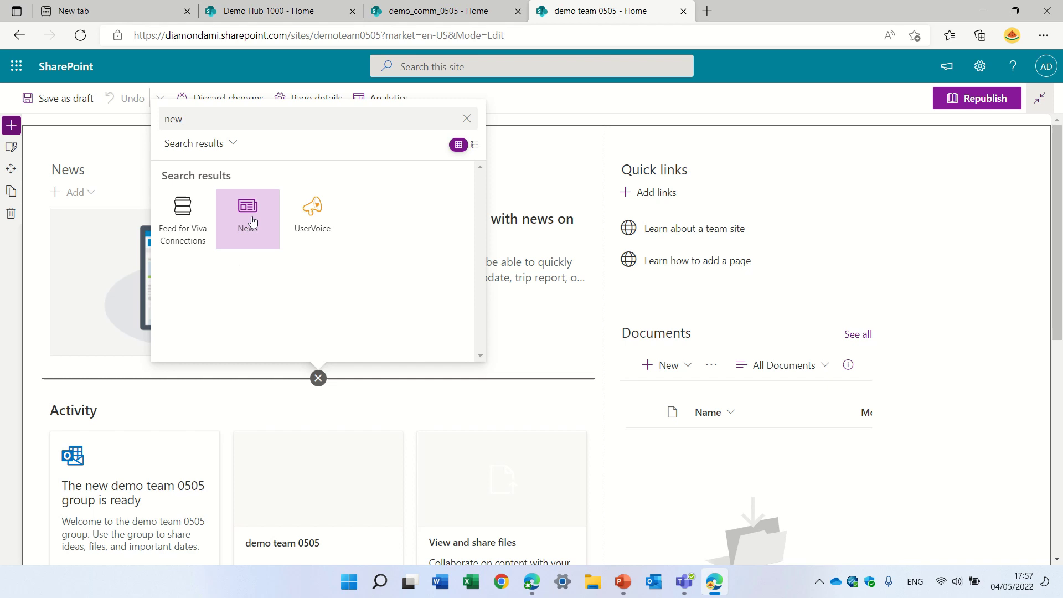
click(948, 192)
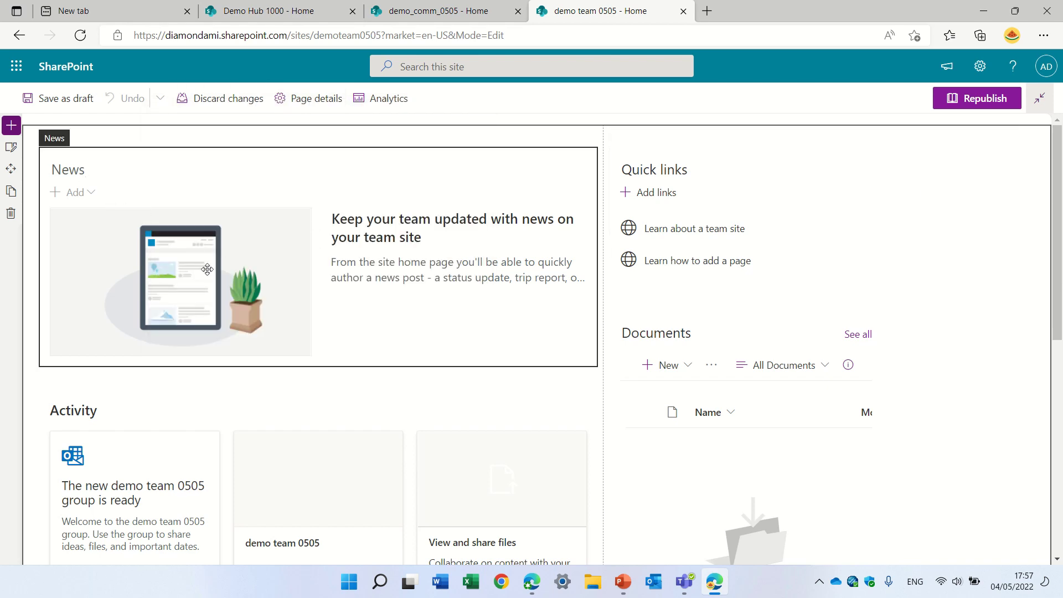
click(276, 189)
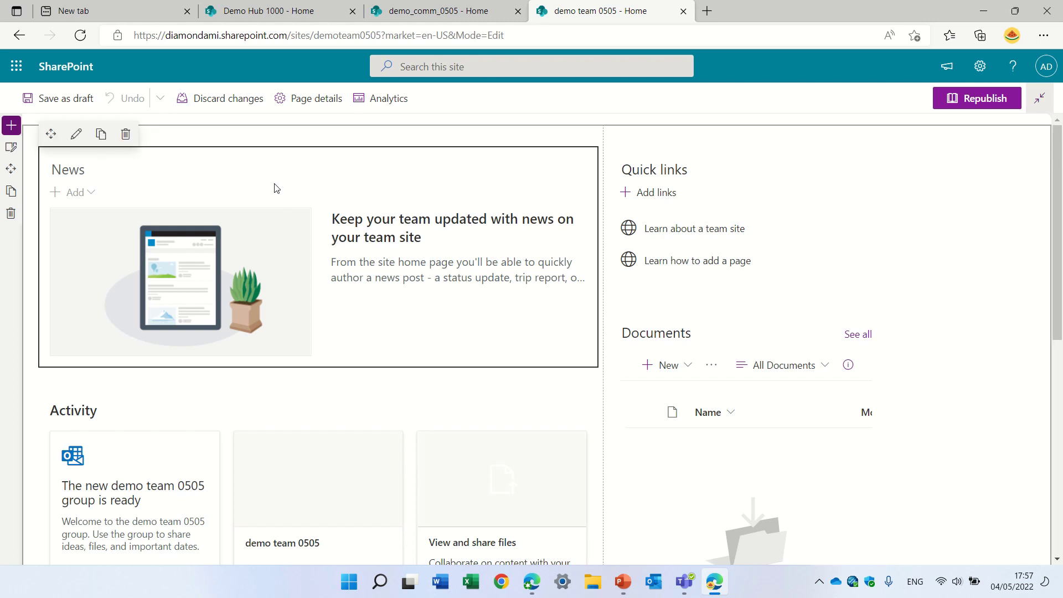
Step: Check News's 'Hide this web part if there's nothing to show' and republish the page
click(77, 134)
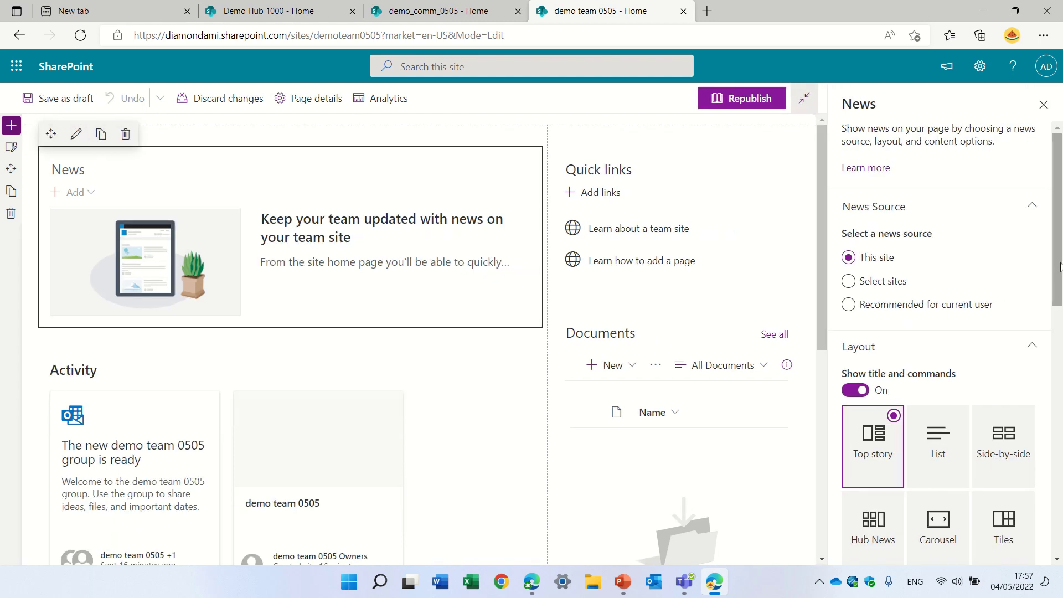
scroll(1045, 413, down, 8)
scroll(1045, 413, down, 4)
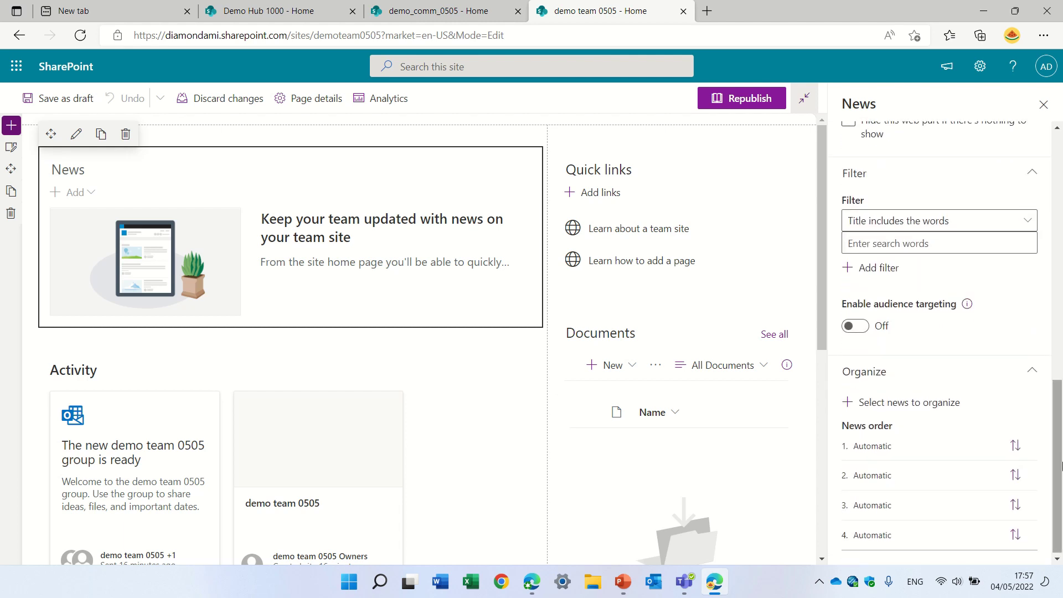
drag(1060, 483, 1054, 361)
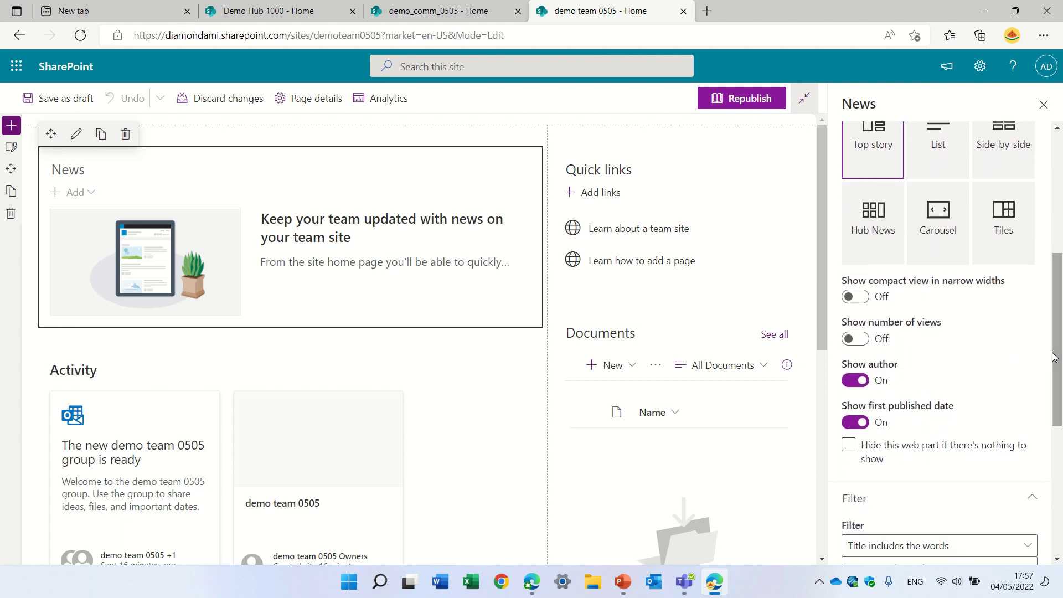
click(852, 446)
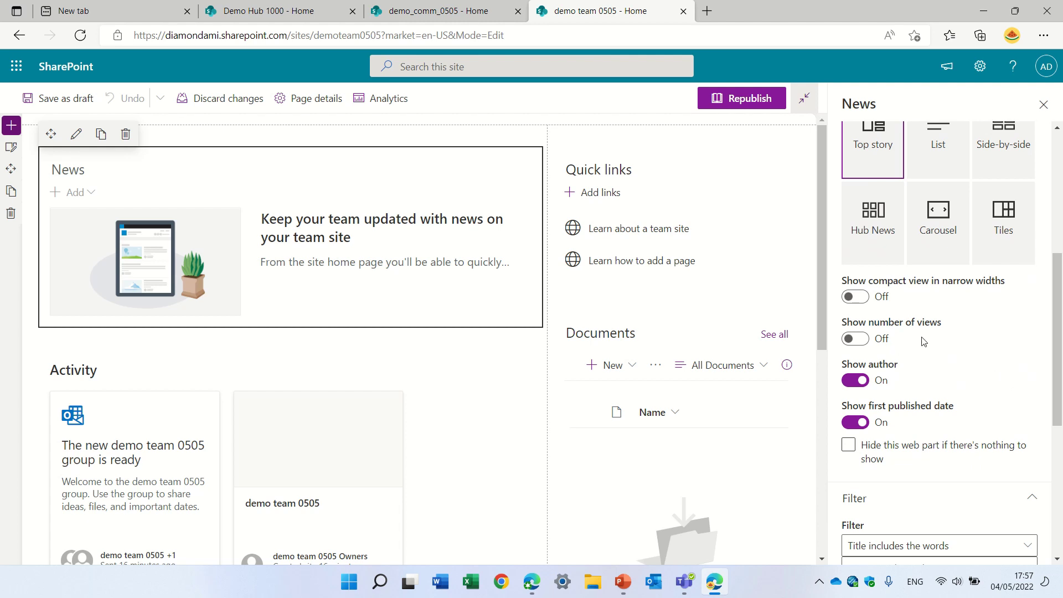
click(741, 103)
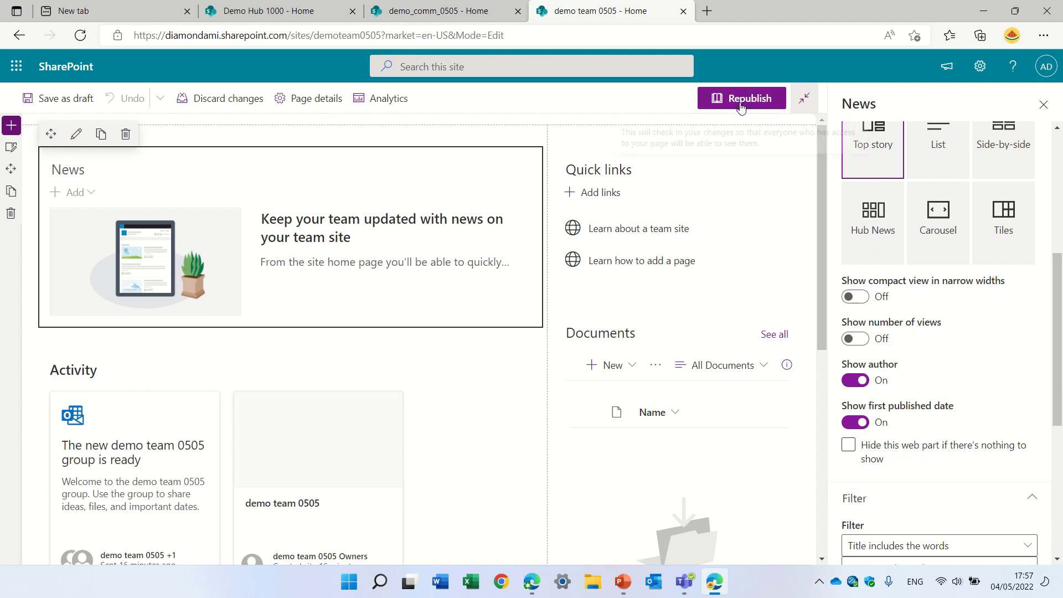
click(682, 222)
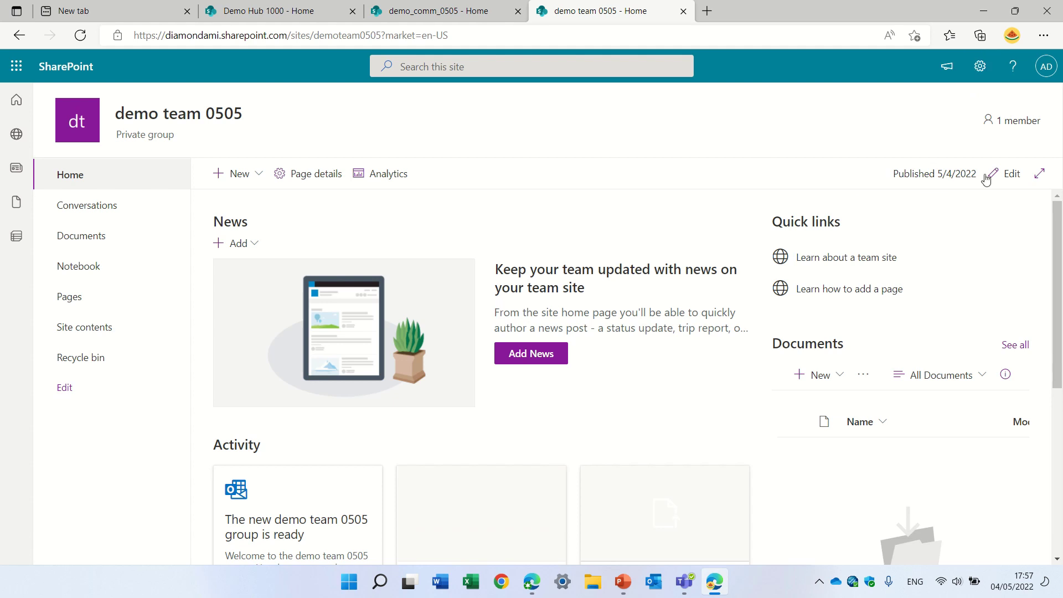
Step: Re-edit the page, check the News 'hide if nothing to show' option again, and republish
click(1009, 174)
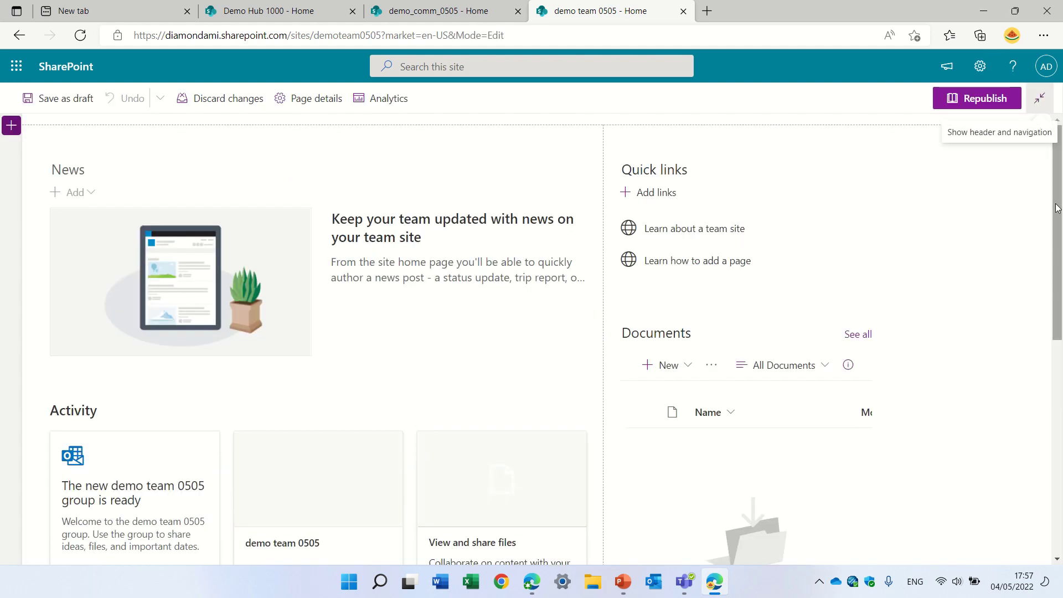
click(359, 186)
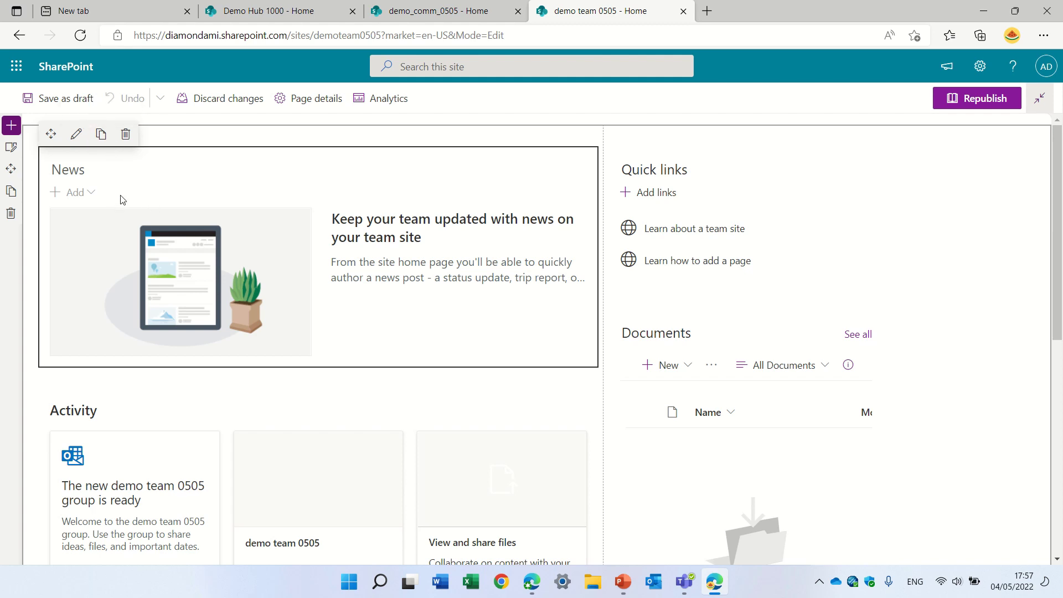
click(76, 133)
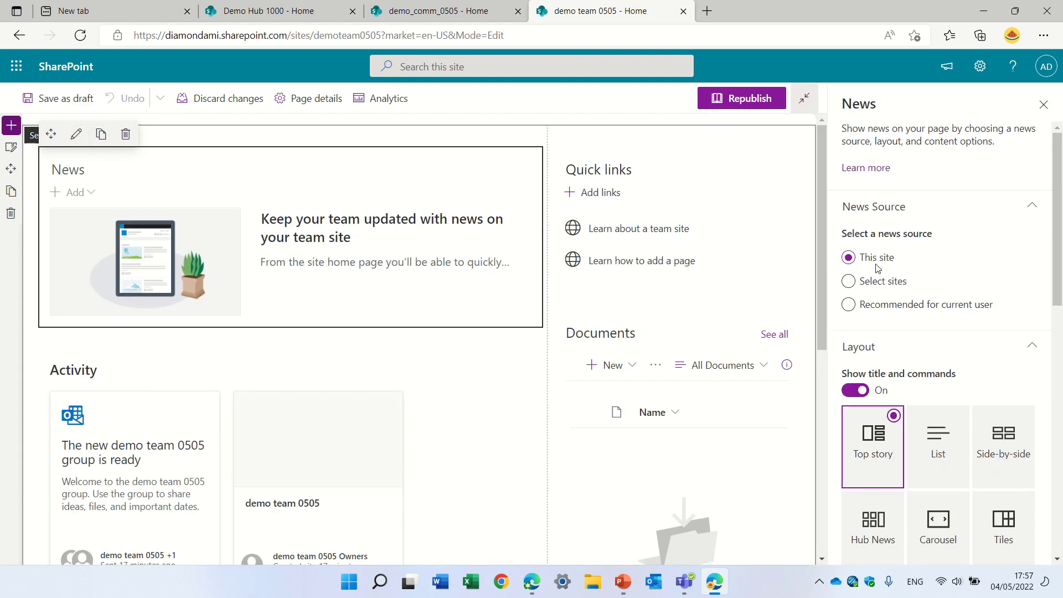
scroll(1022, 431, down, 10)
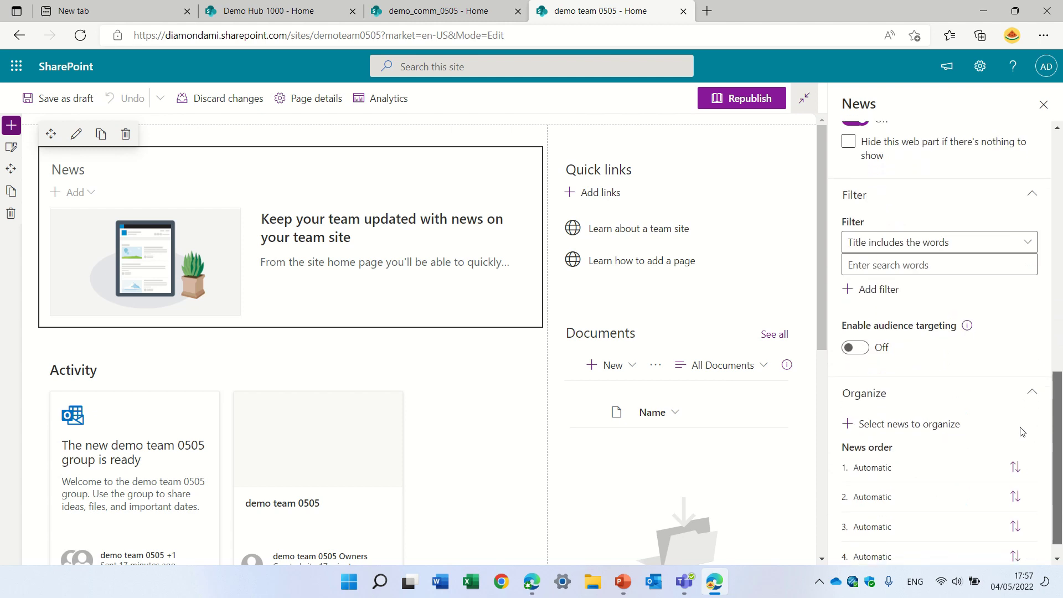
scroll(1022, 431, up, 3)
scroll(1022, 416, down, 3)
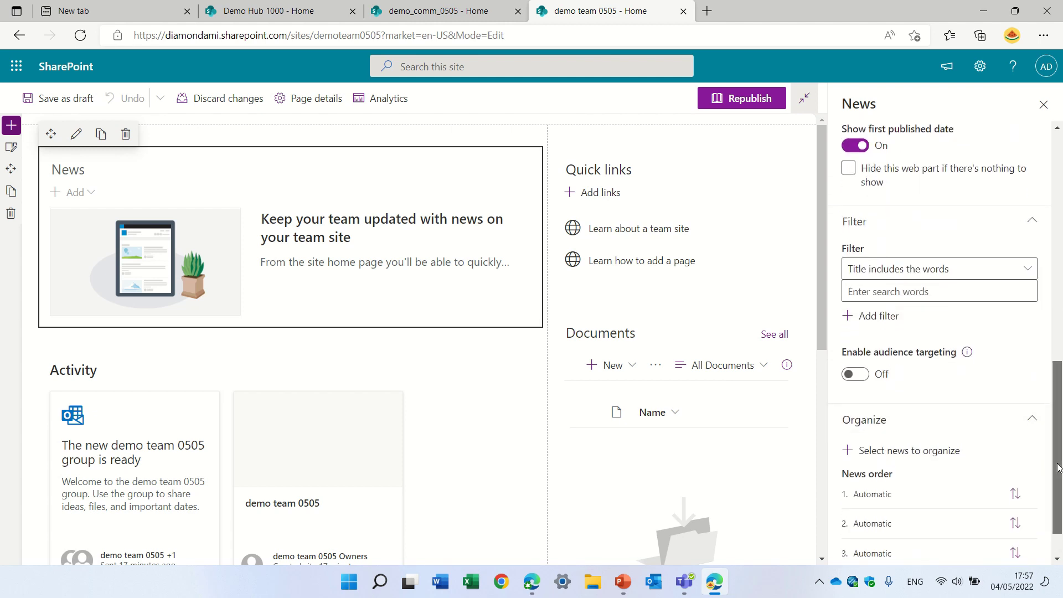
scroll(1057, 466, up, 2)
click(852, 293)
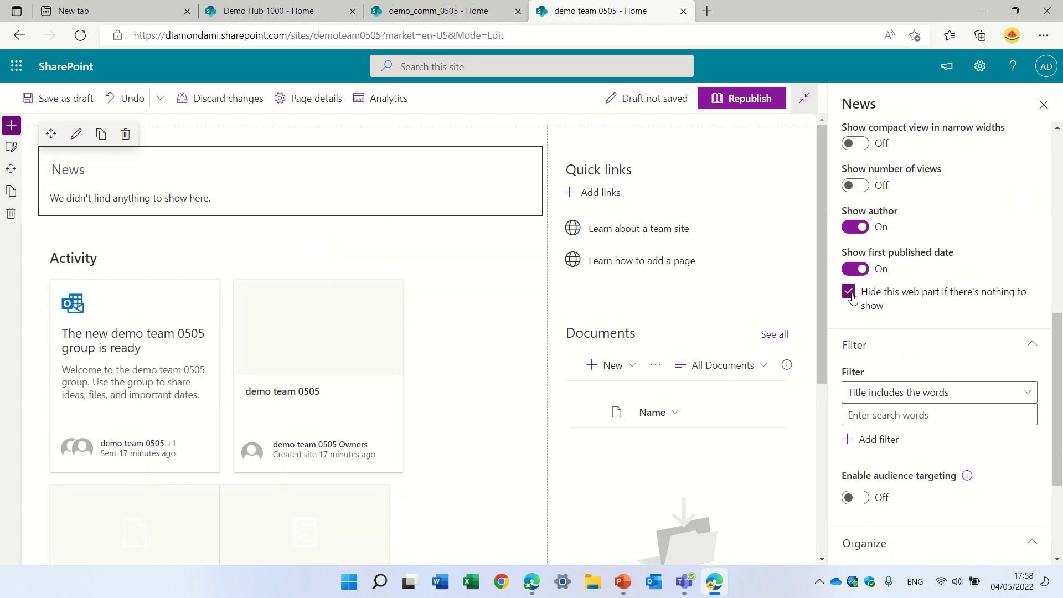
click(745, 103)
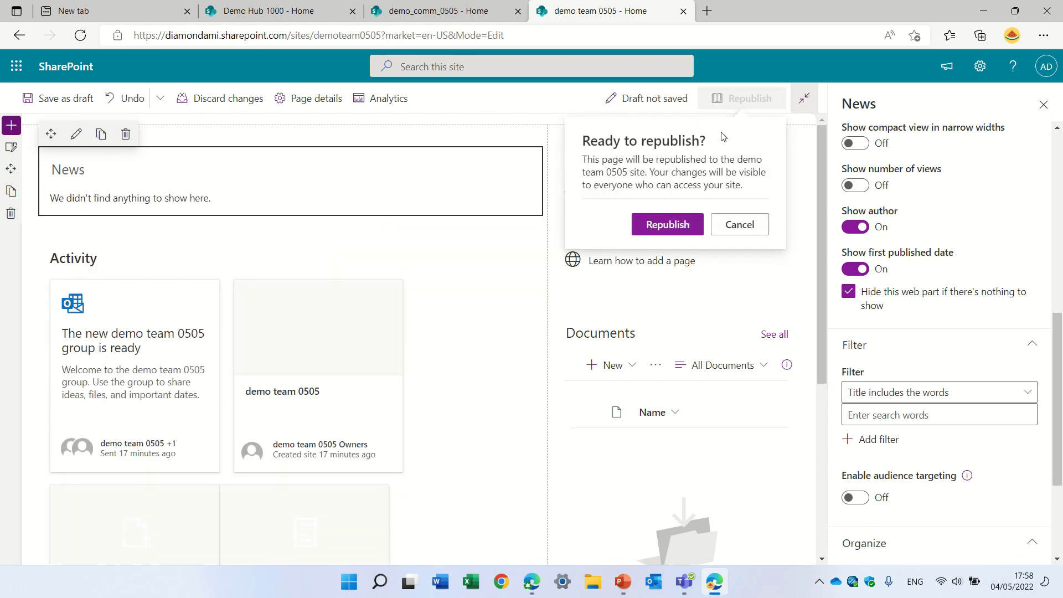
click(673, 226)
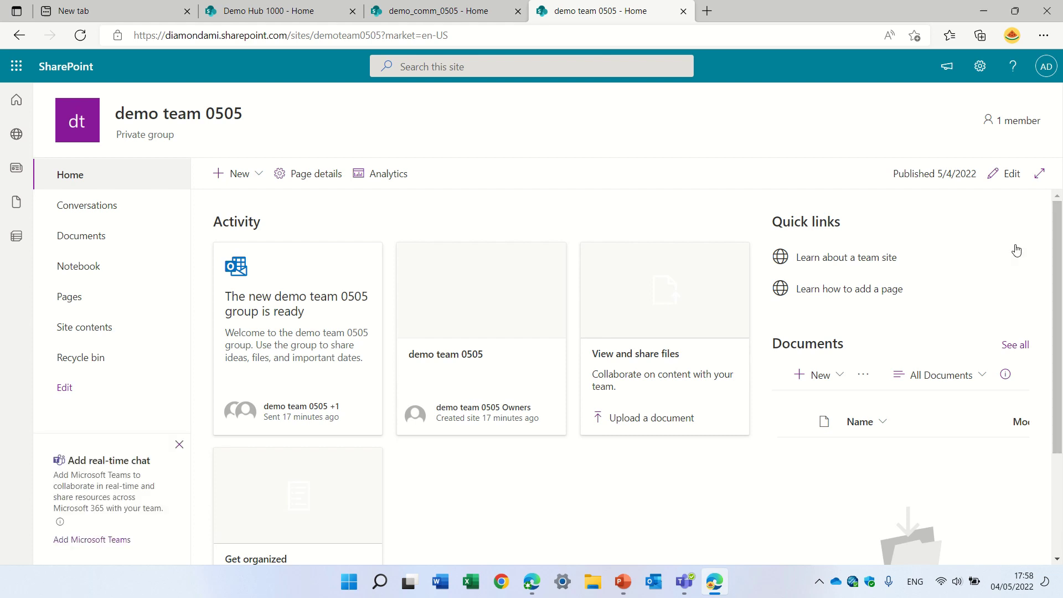
Step: Back in edit mode, insert a Highlighted content web part (Most recent documents) below Activity
click(1005, 176)
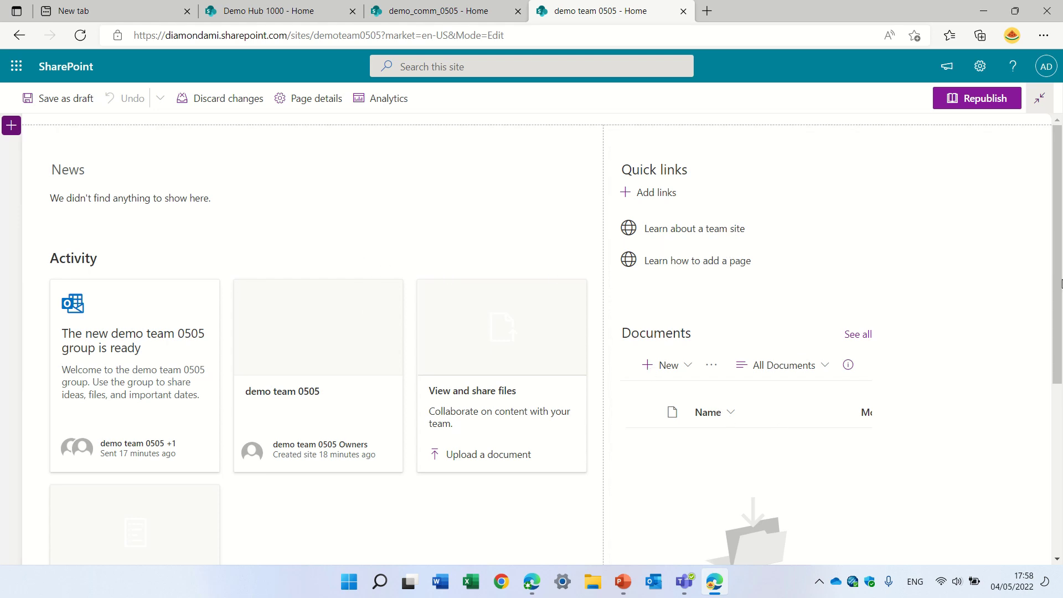
scroll(383, 403, down, 5)
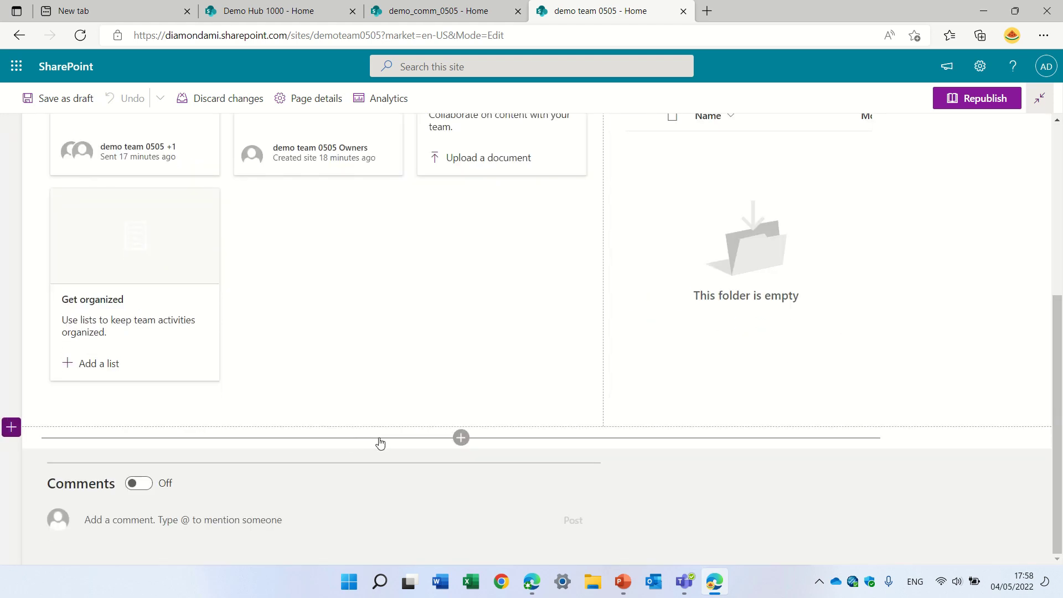
click(318, 416)
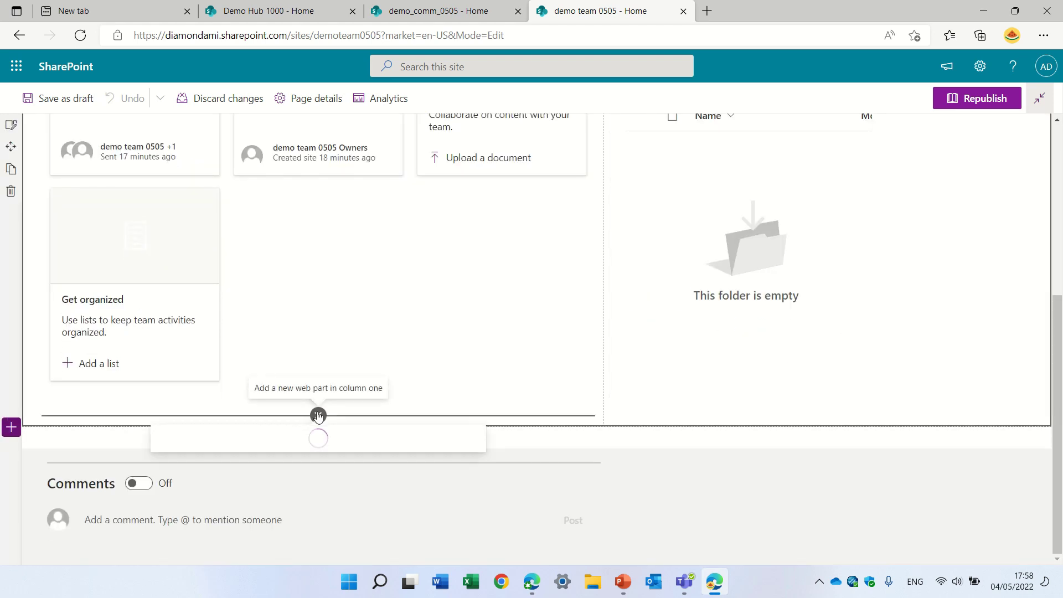
text(h)
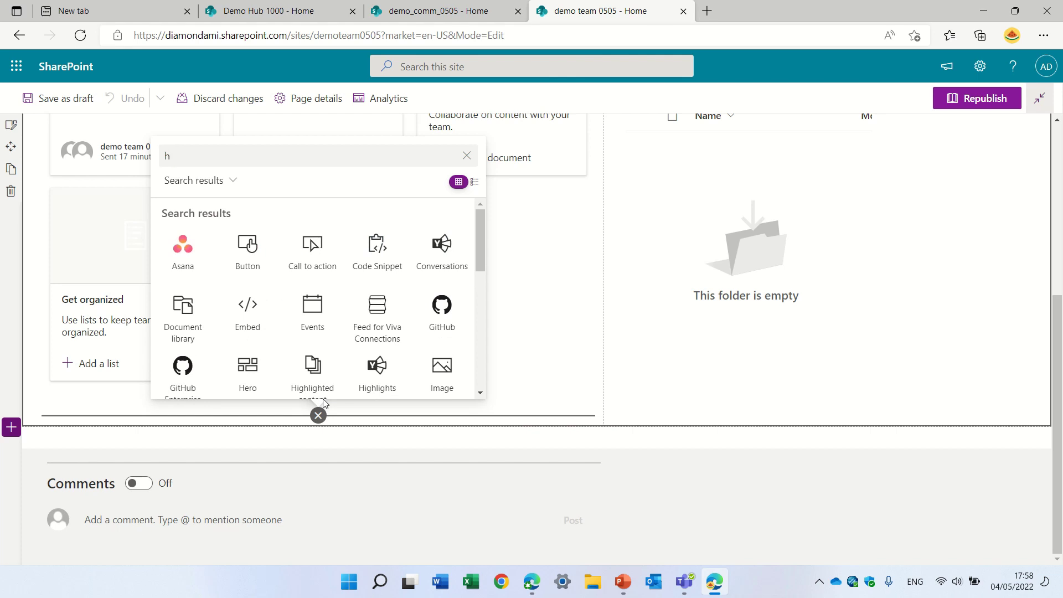
text(o)
key(BackSpace)
text(ih)
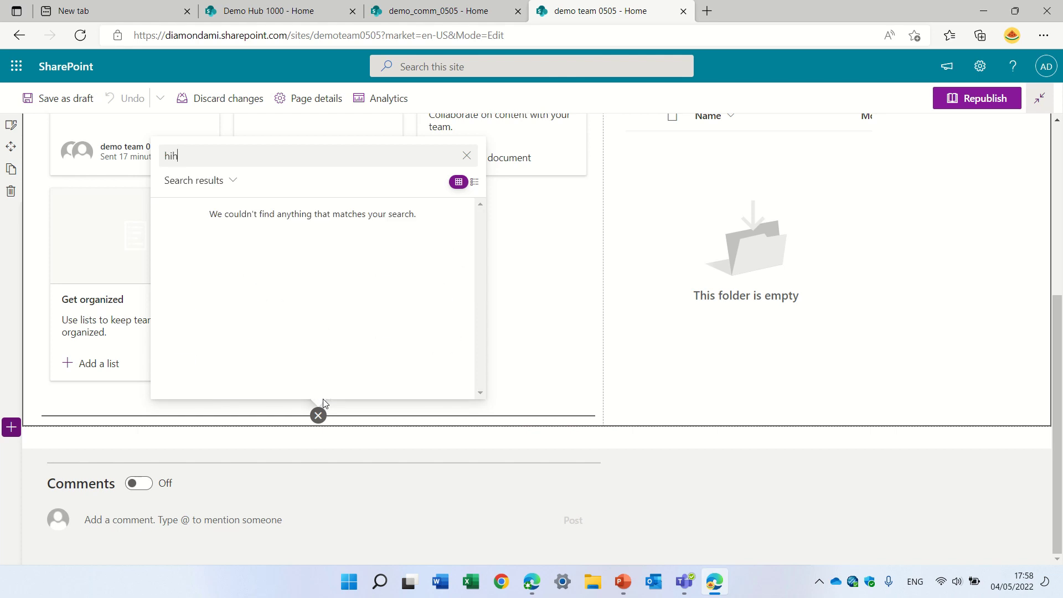
text(g)
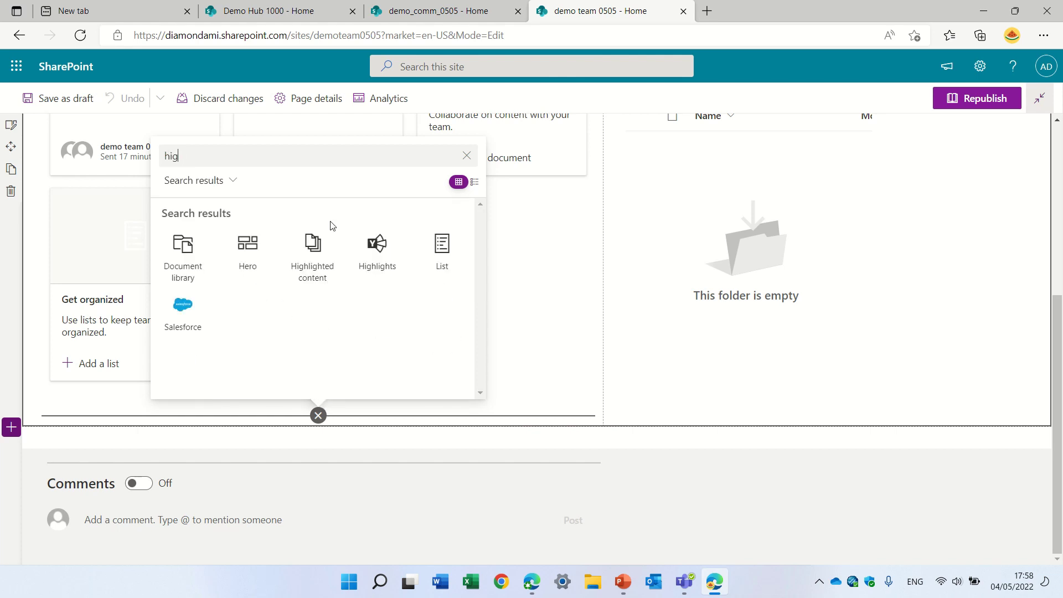
click(247, 257)
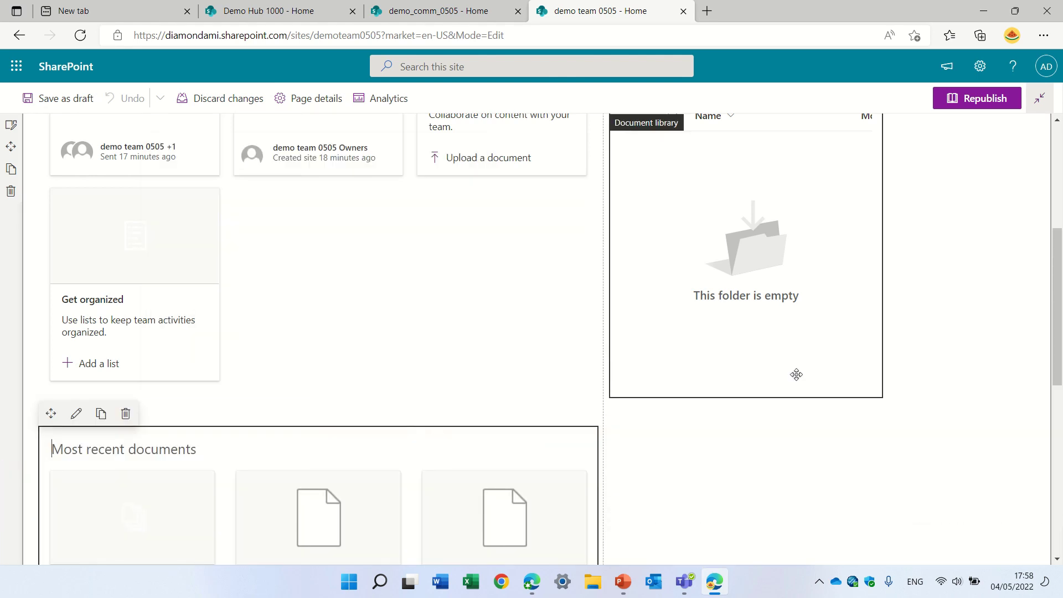
mouse_move(1058, 266)
mouse_down()
mouse_move(1054, 372)
mouse_move(1055, 342)
mouse_up()
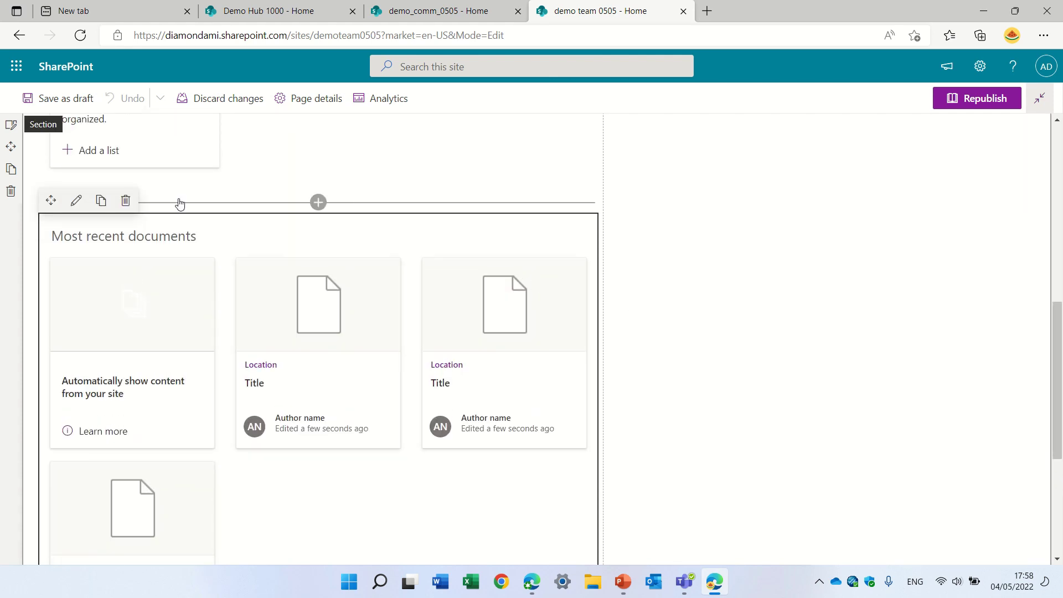
Step: Switch the Highlighted content web part's type from documents to Videos
click(83, 203)
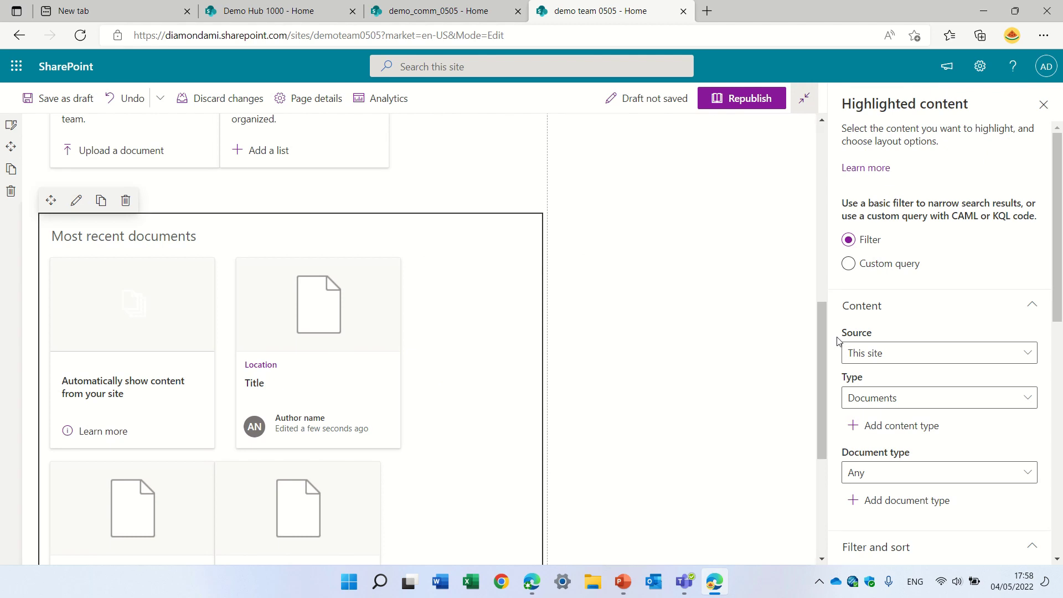
drag(1058, 220, 1054, 259)
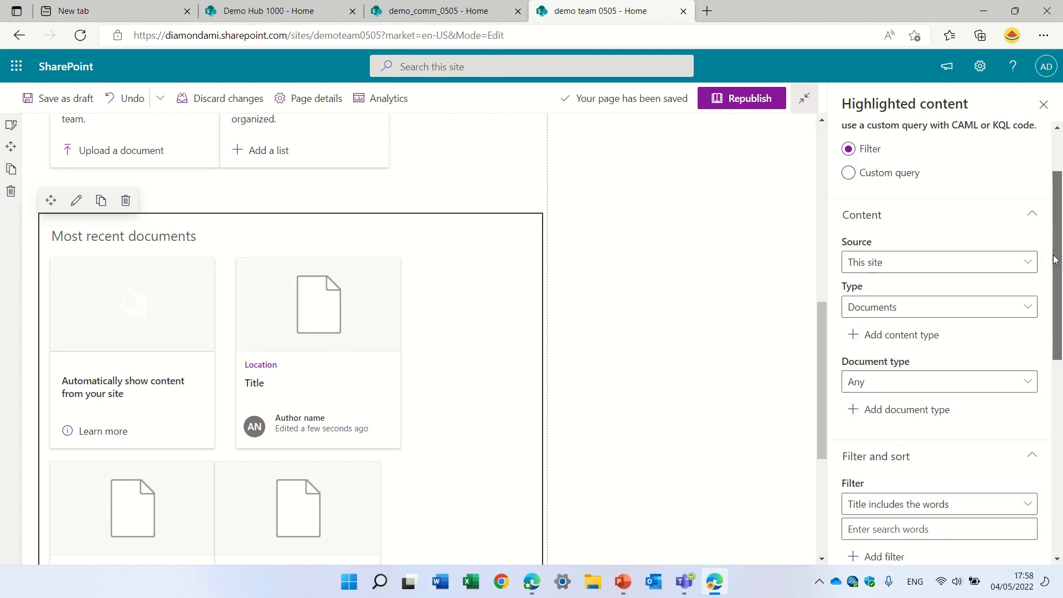
click(1028, 308)
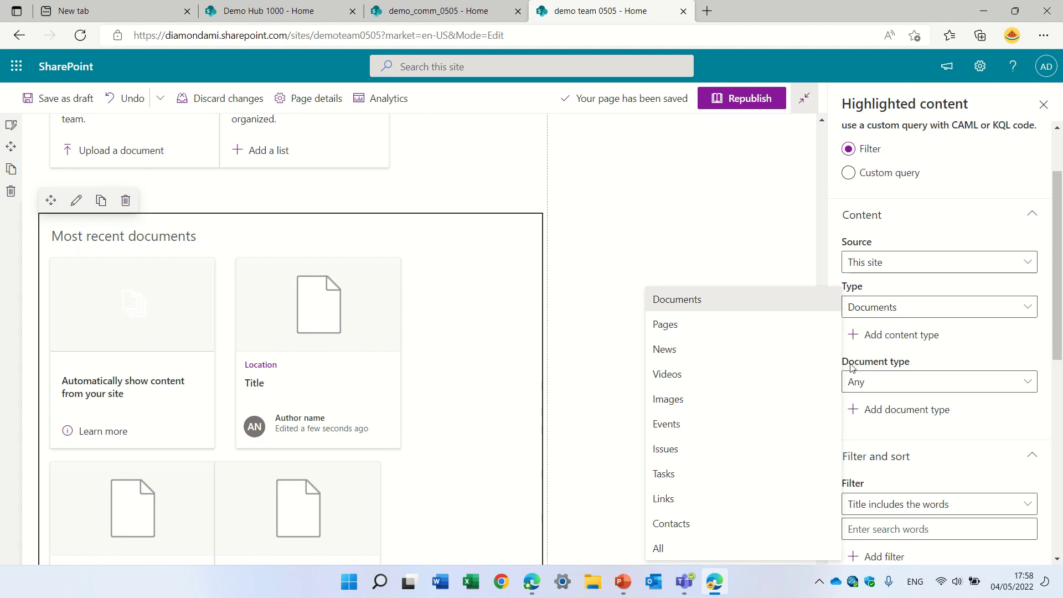
click(736, 381)
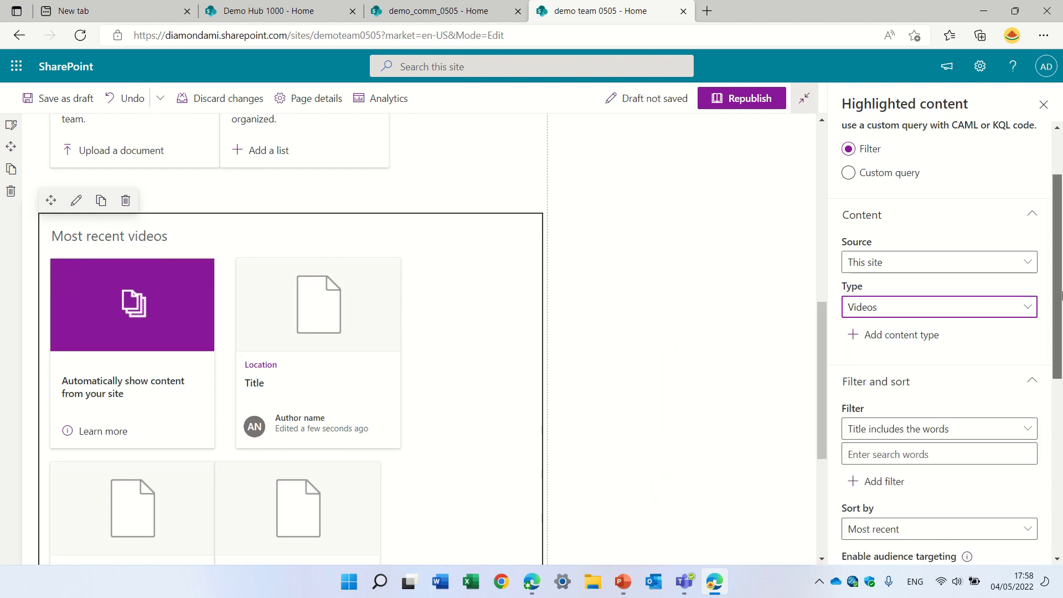
Step: Tick 'Hide this web part if there's nothing to show' and republish the team home page
scroll(1060, 376, down, 3)
scroll(1058, 421, down, 4)
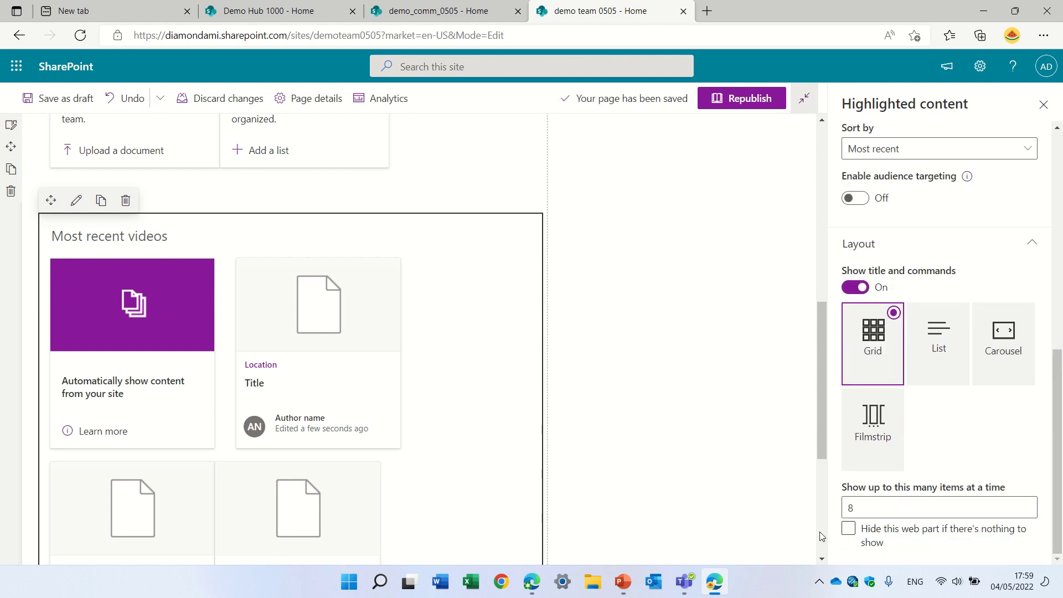
click(850, 533)
click(850, 533)
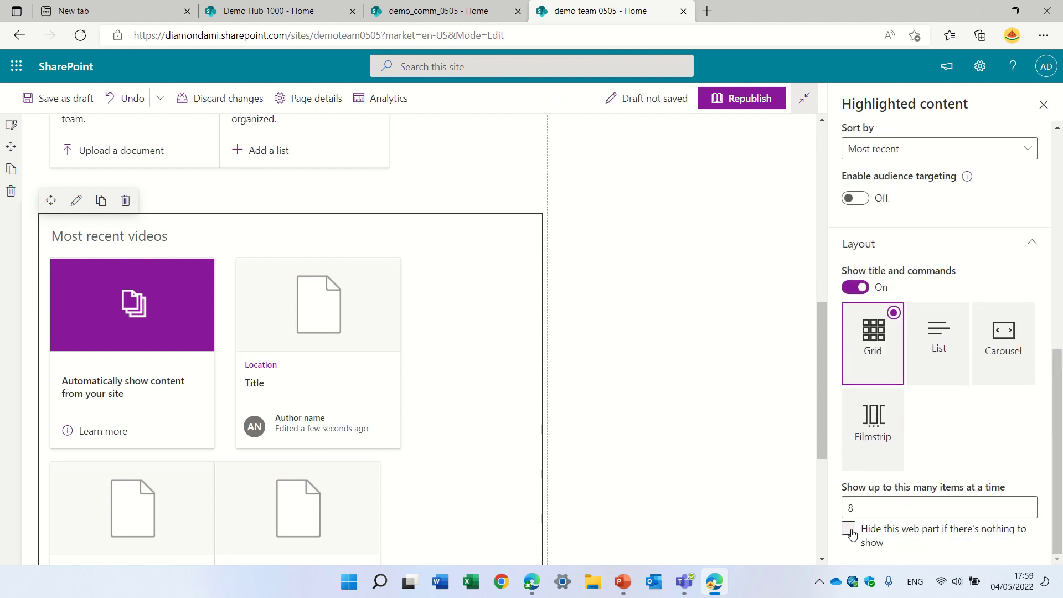
click(1043, 105)
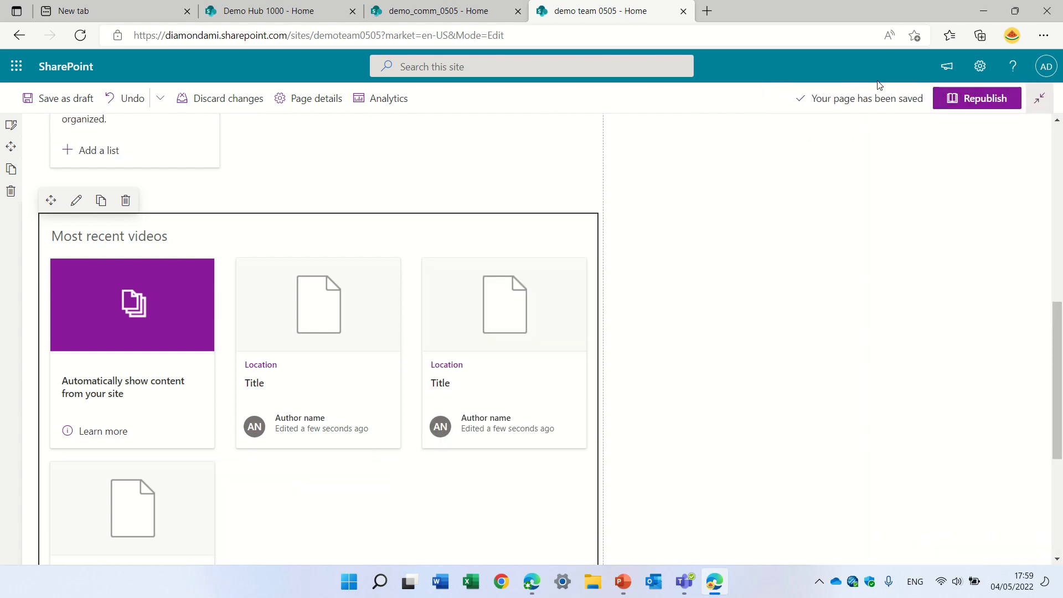
click(994, 99)
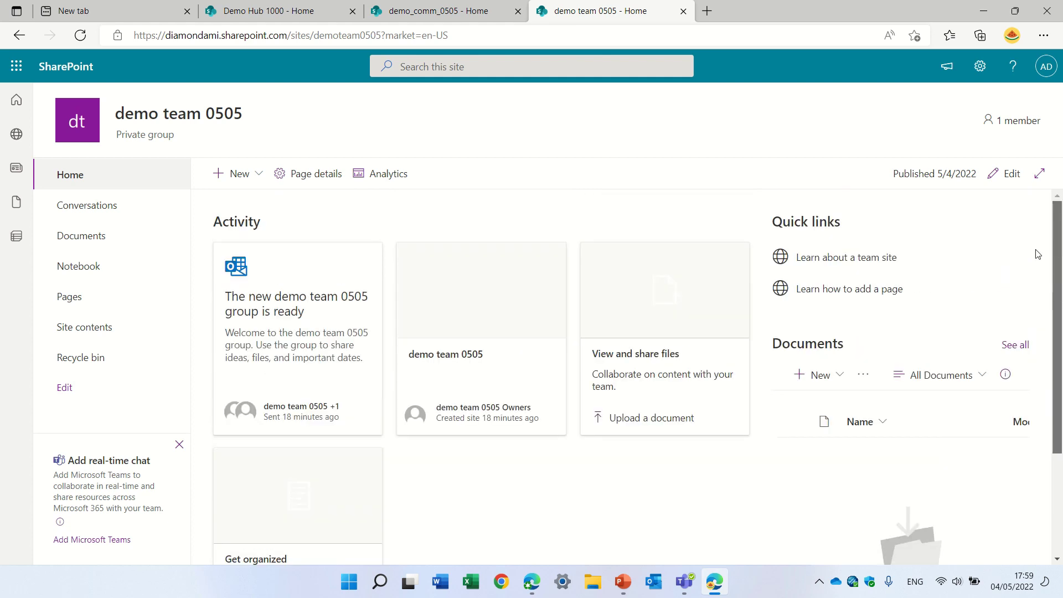
Step: Re-enter edit mode and insert a Sites web part, found by searching 'site', below Most recent videos
click(1007, 172)
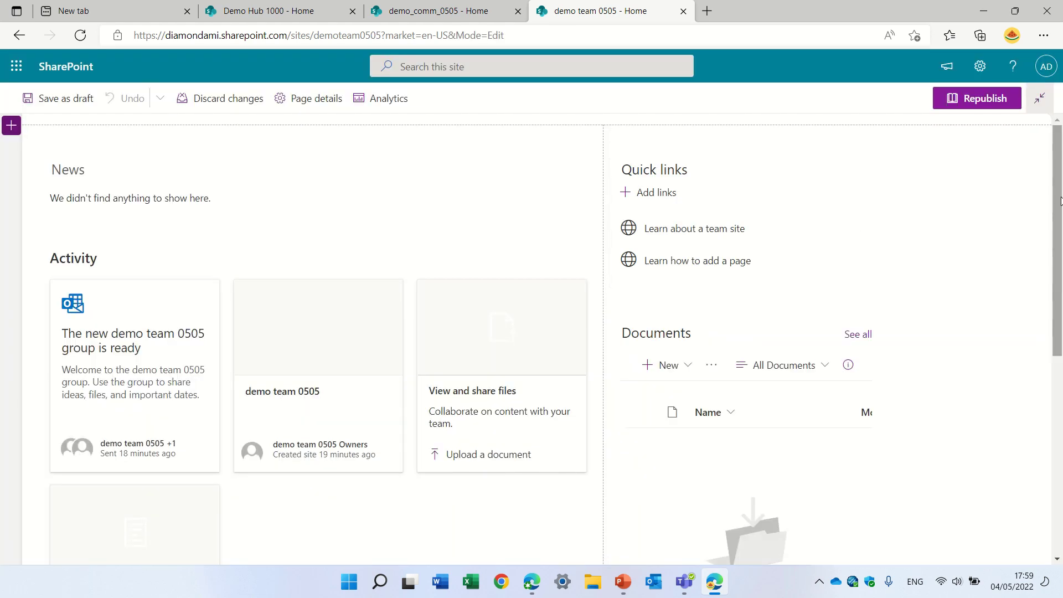
drag(1058, 200, 1058, 399)
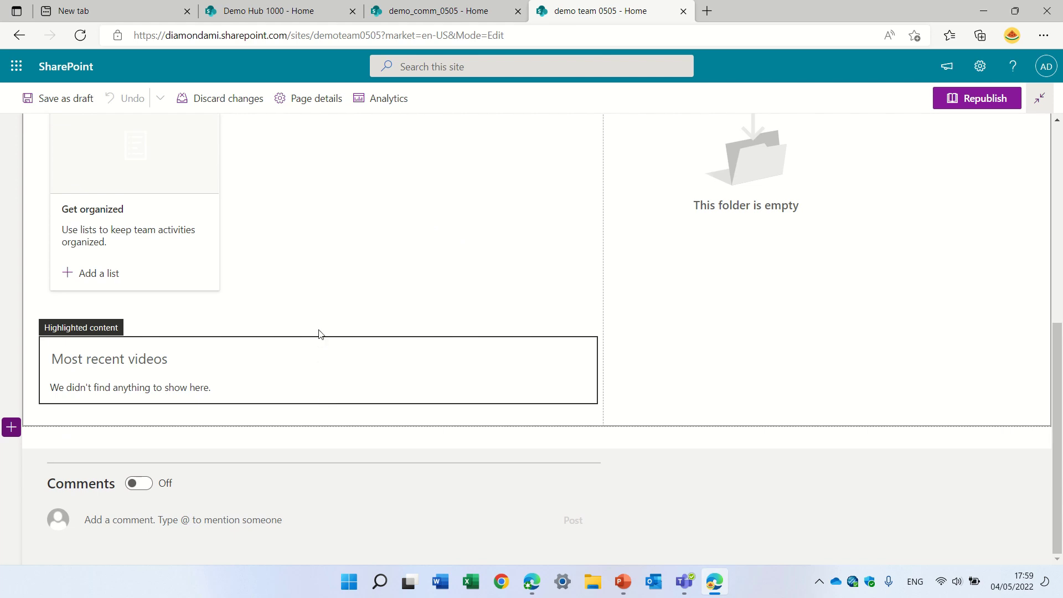
click(320, 417)
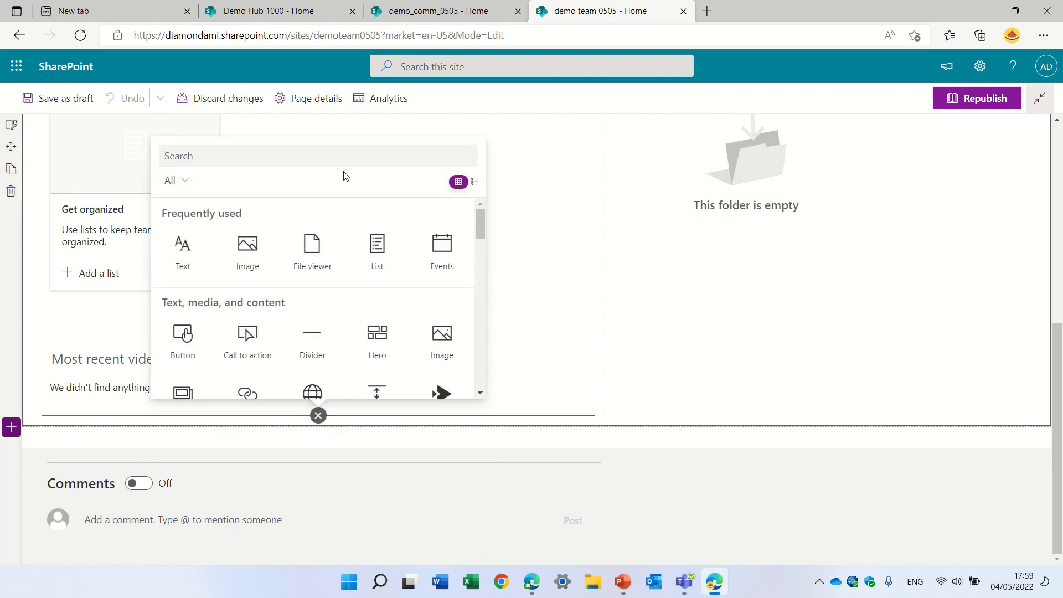
text(site)
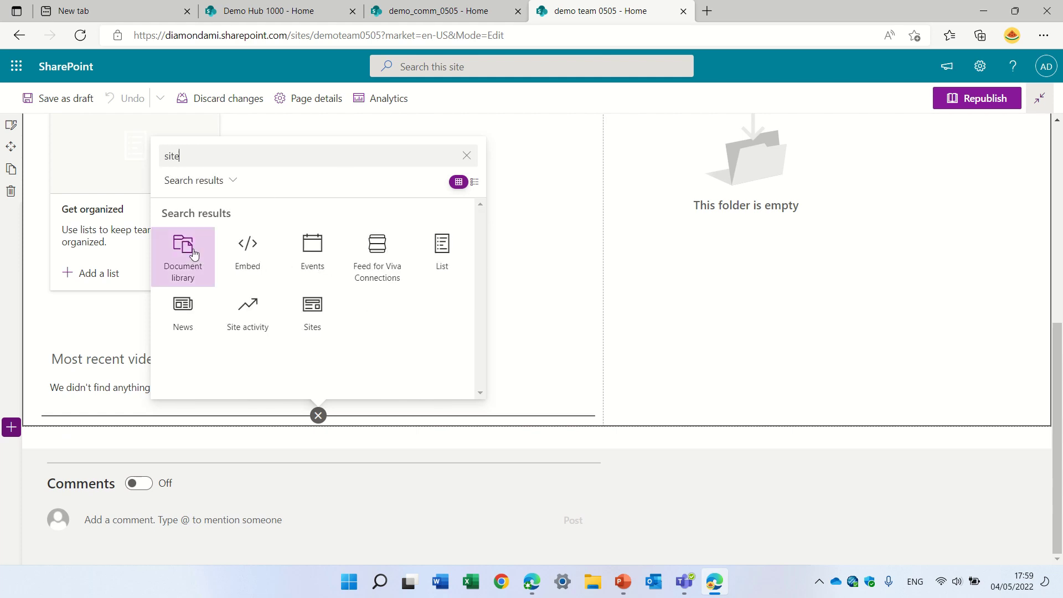
click(324, 322)
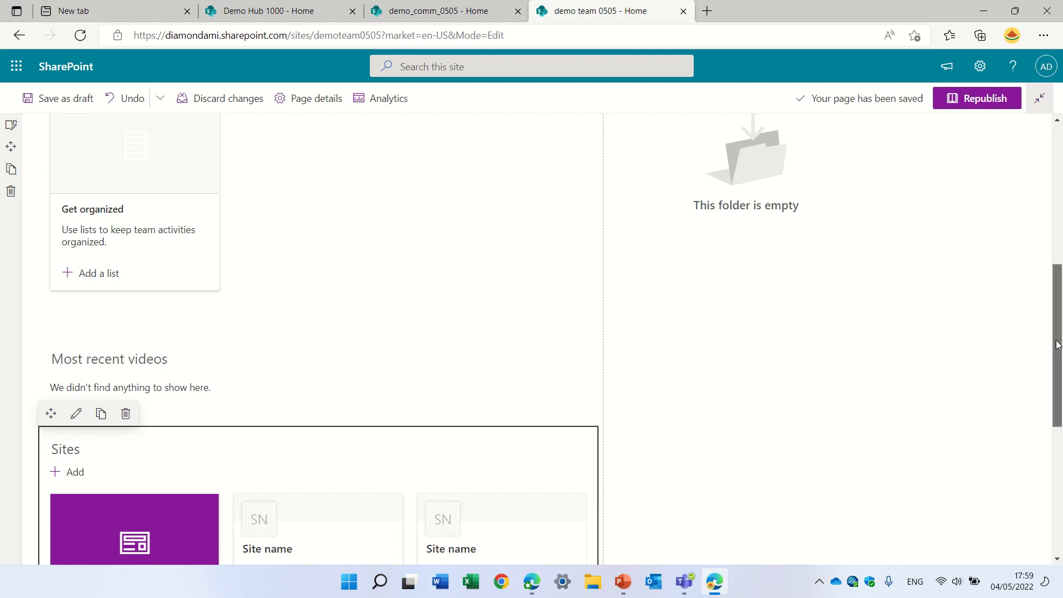
click(1053, 436)
drag(1053, 437, 1053, 381)
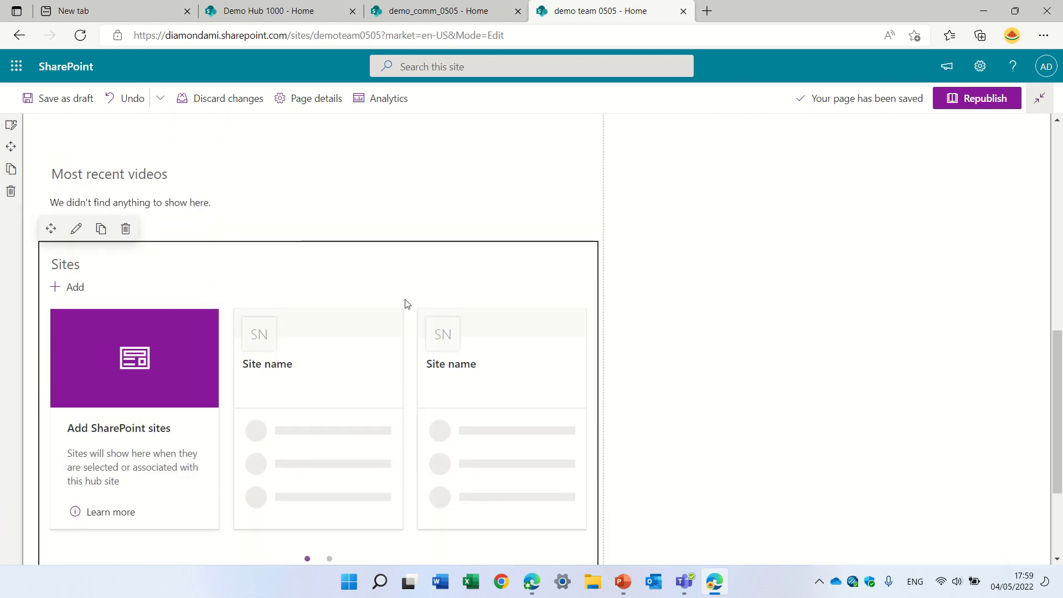
Step: In the Sites web part settings, leave The HR Team and Demo Hub 1000 unselected
click(76, 228)
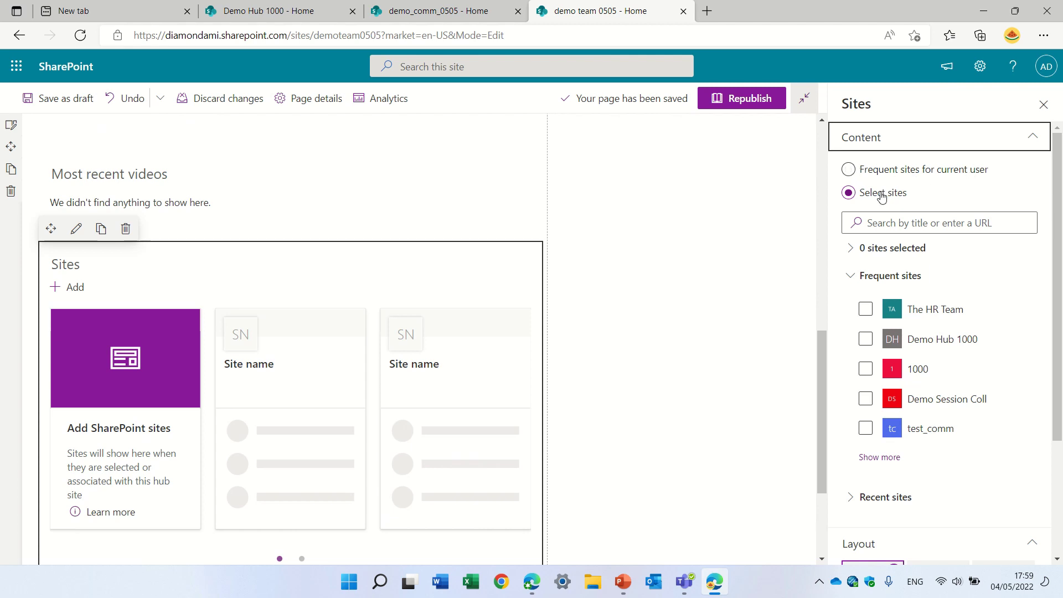
click(865, 309)
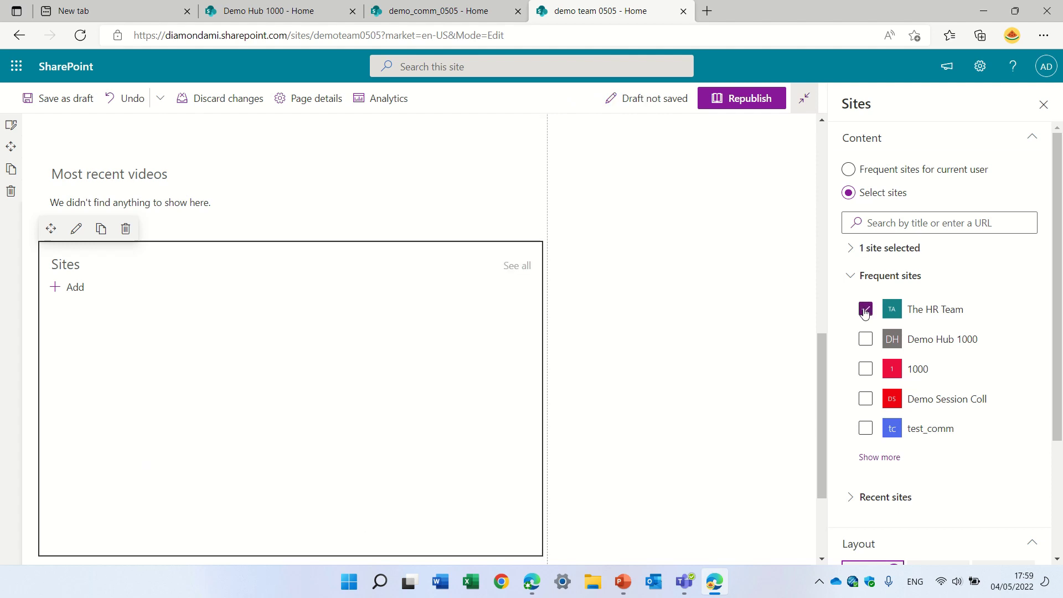
click(865, 339)
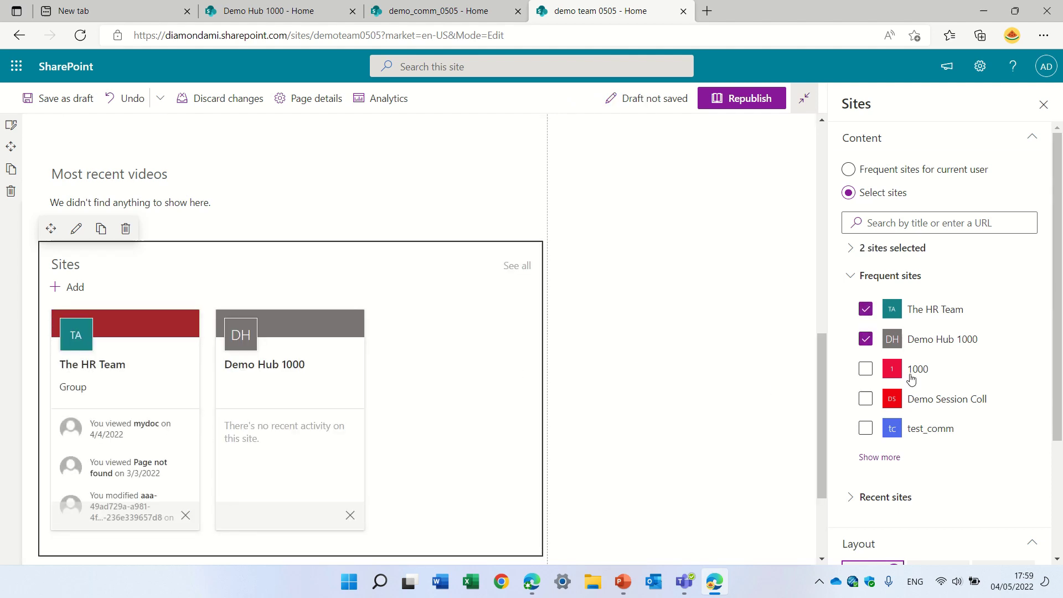
click(865, 339)
click(866, 309)
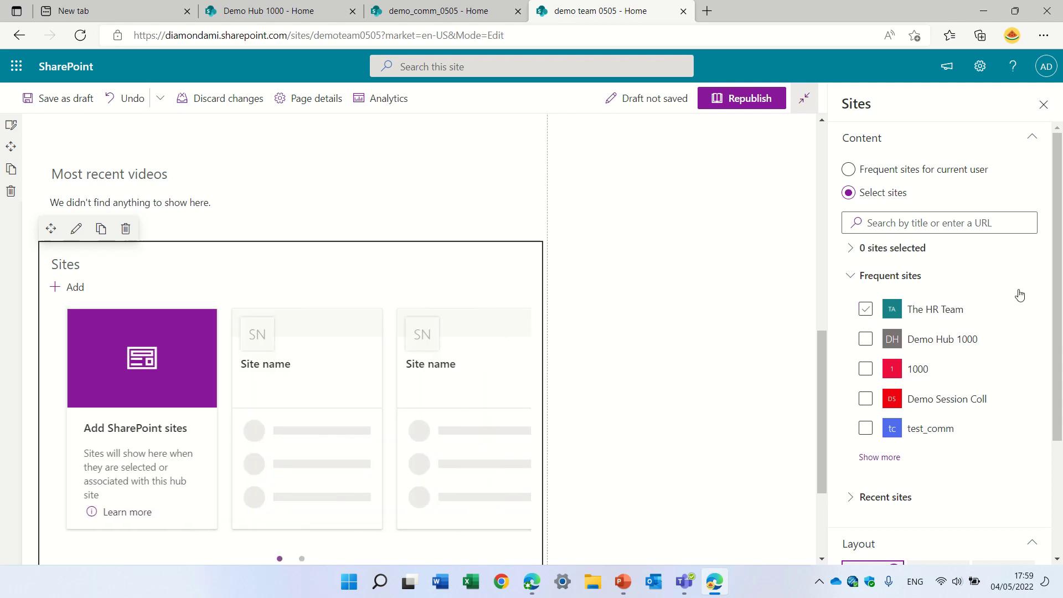
Step: Tick 'Hide this web part if there's nothing to show' under Layout and close the pane
scroll(1059, 440, down, 3)
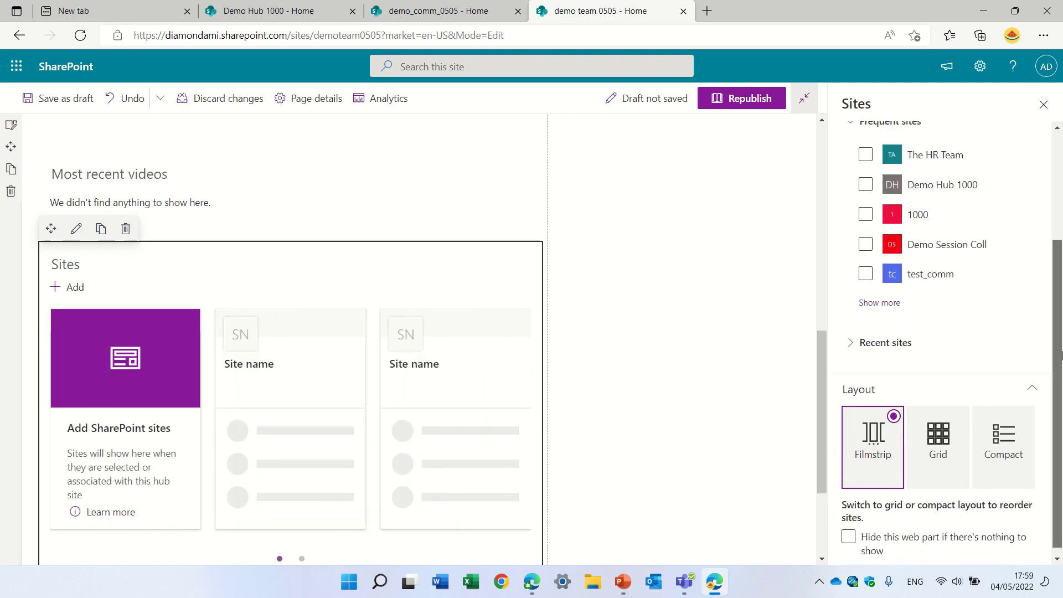
click(867, 532)
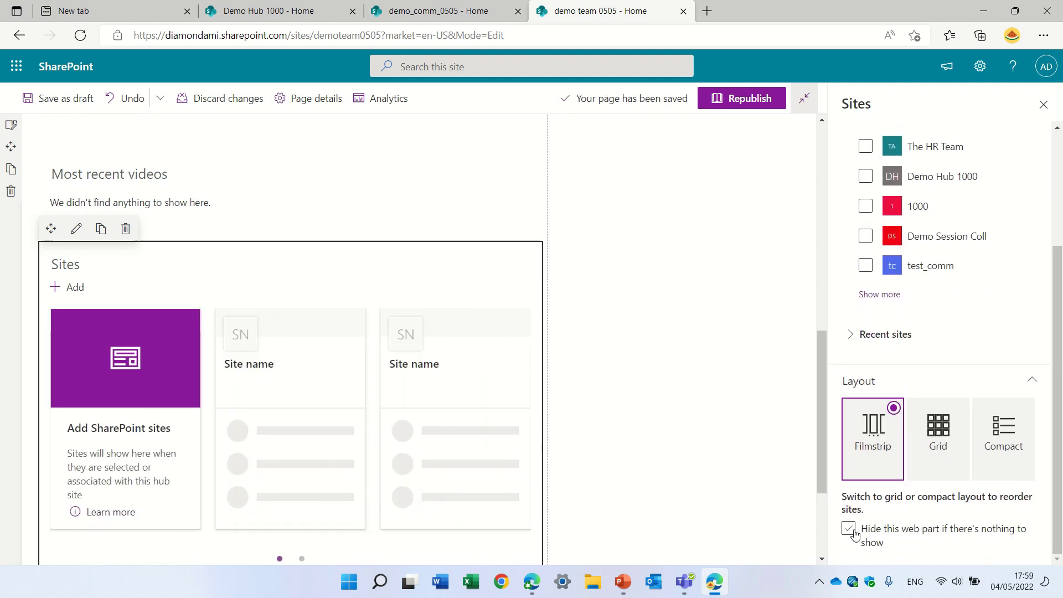
click(848, 531)
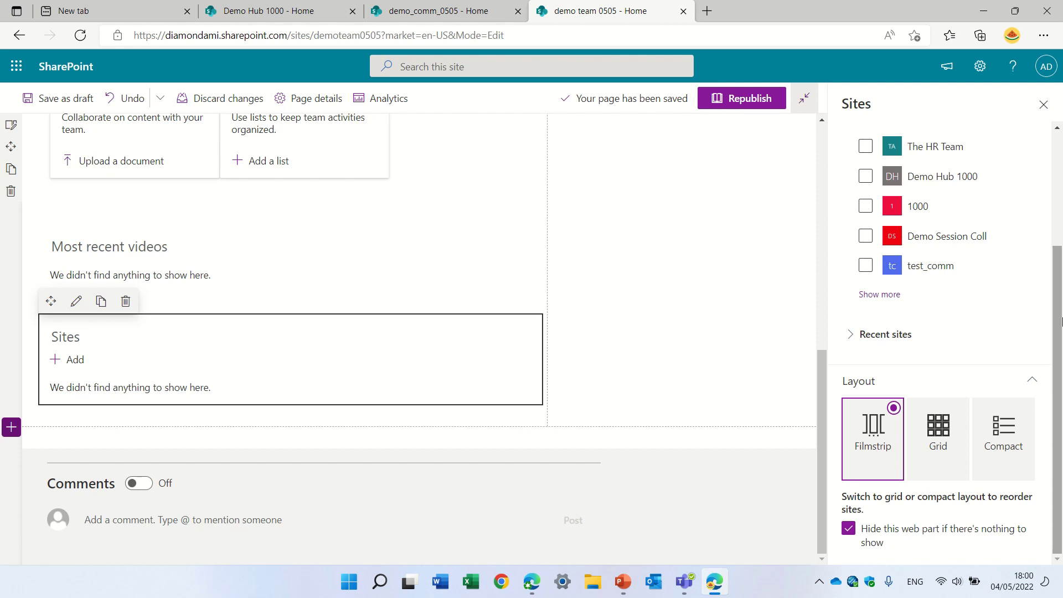
scroll(1055, 204, up, 4)
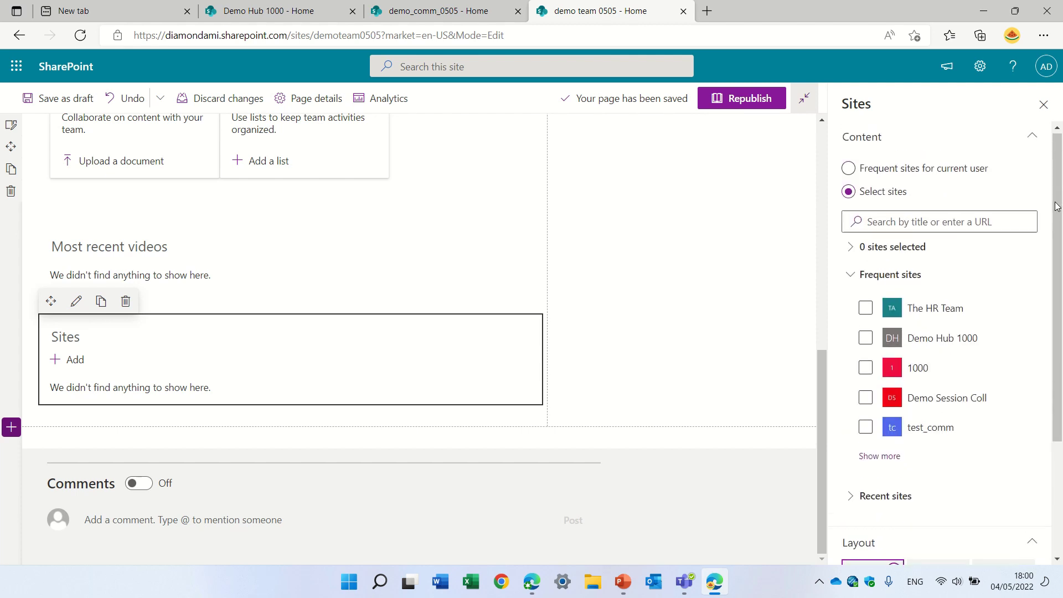
click(1043, 106)
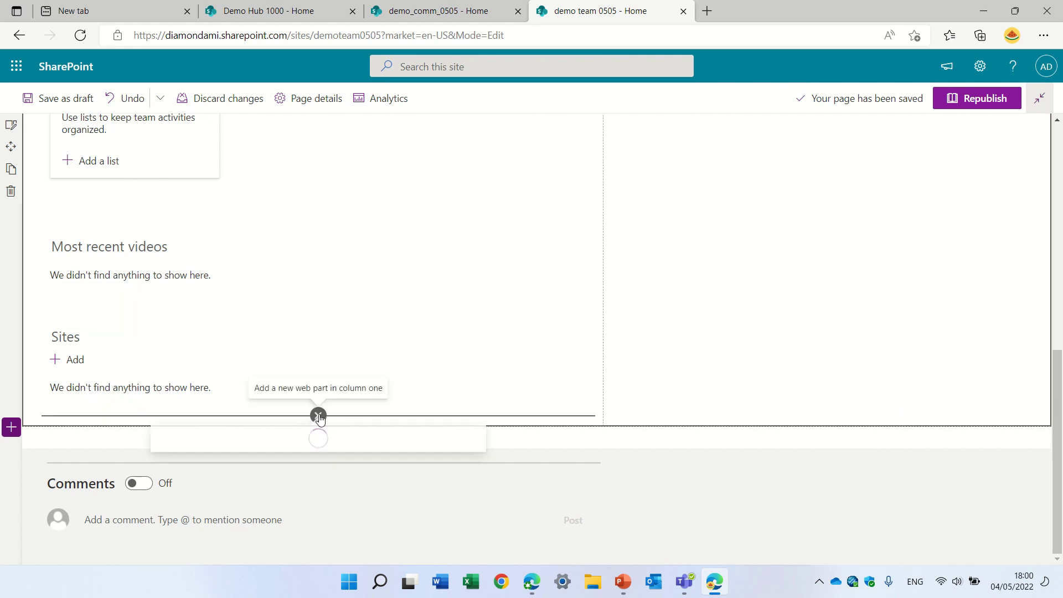
Step: Insert a List web part below the Sites web part
click(323, 419)
click(376, 242)
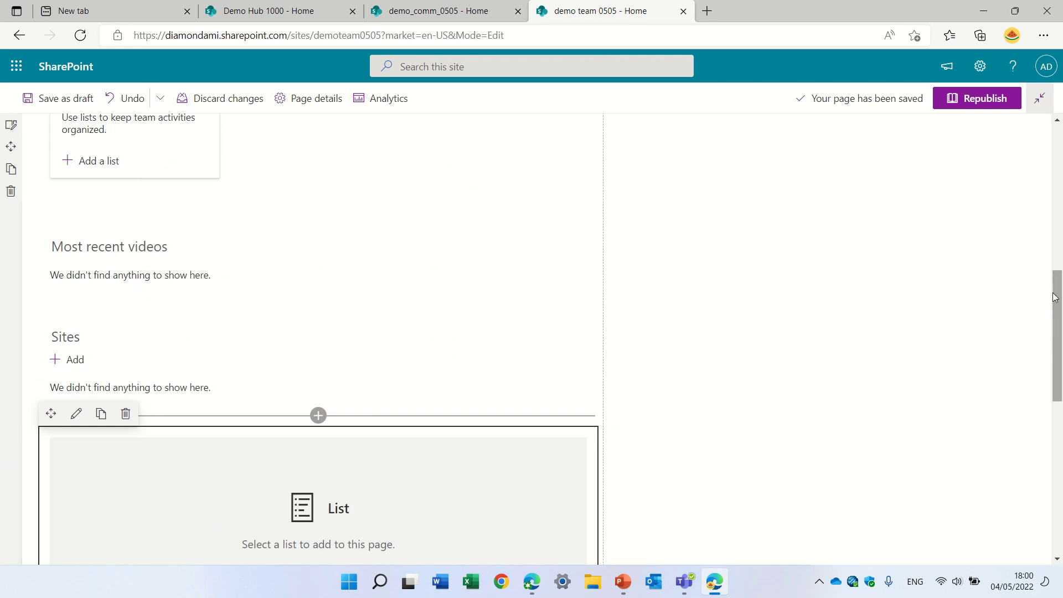
drag(1054, 304, 1061, 339)
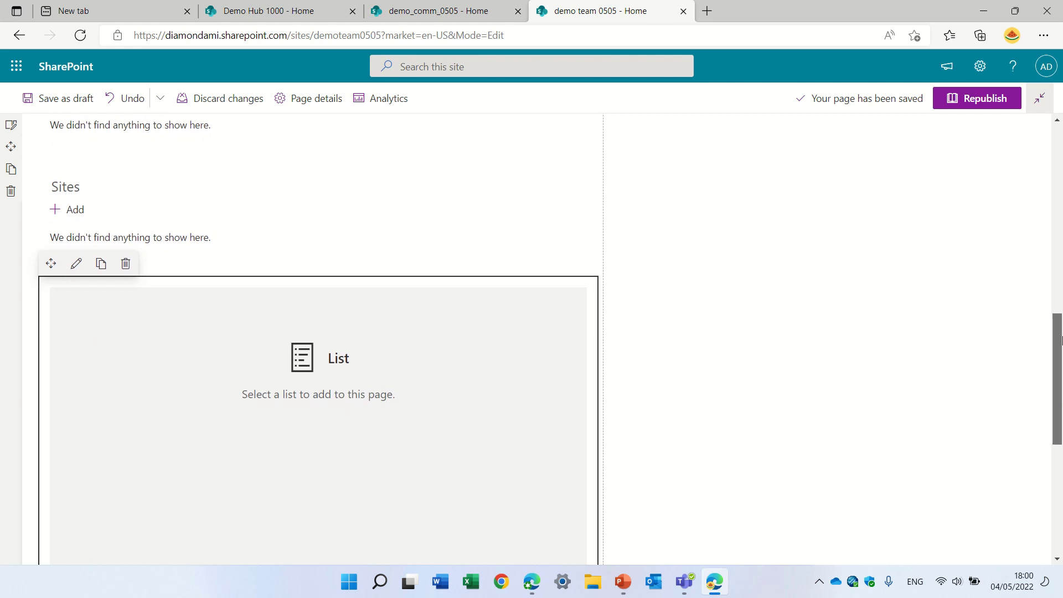
Step: Republish the demo team 0505 home page and reload Home
scroll(1060, 332, up, 8)
scroll(1060, 281, down, 4)
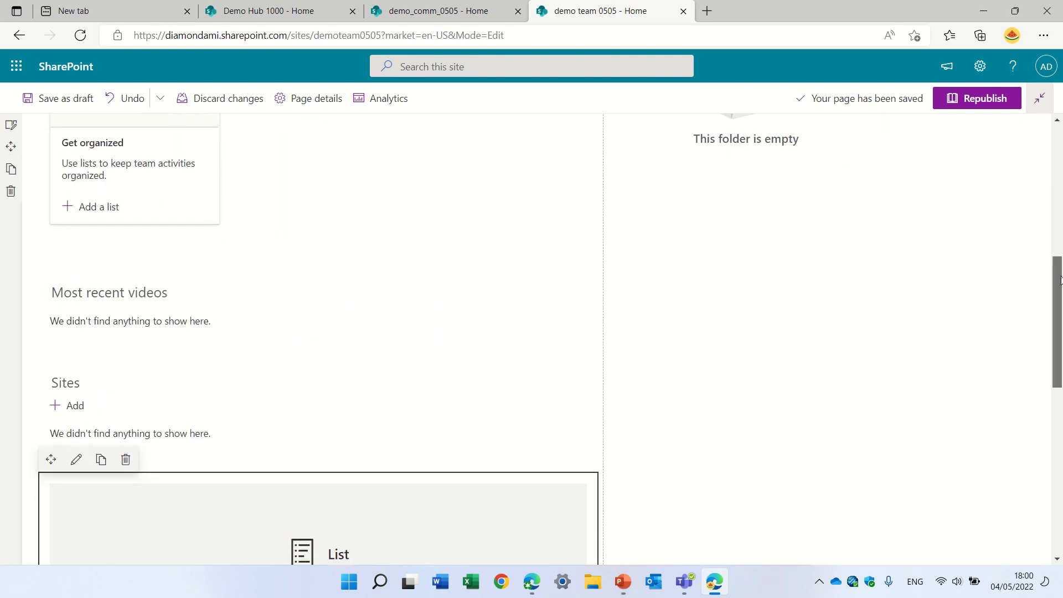
scroll(1060, 281, up, 7)
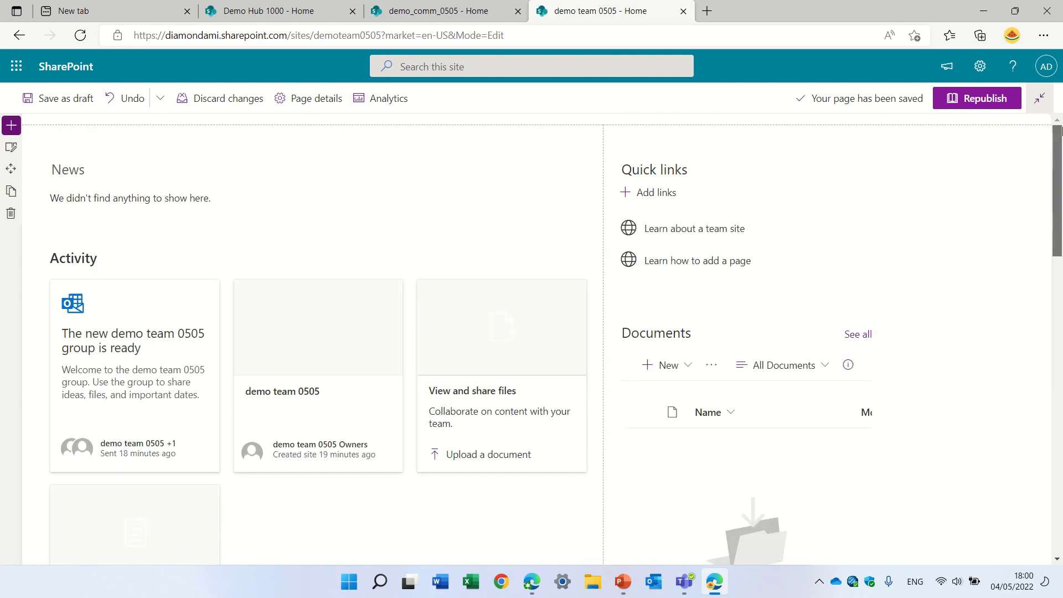
click(973, 97)
click(69, 173)
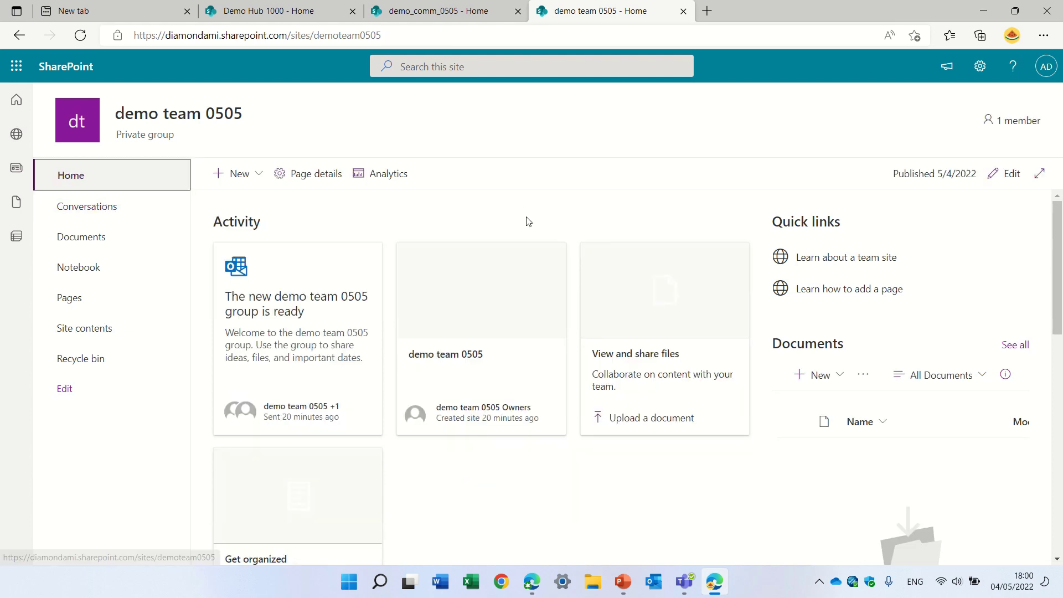
Step: Create a new blank list named demo, dismiss Next steps, and return to Home
click(256, 174)
click(250, 209)
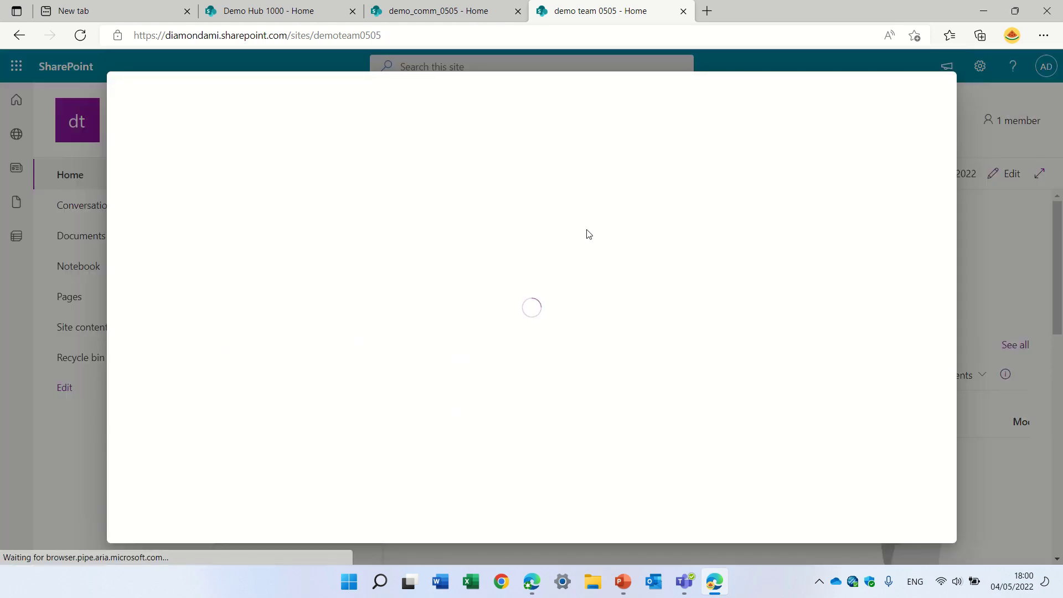
click(171, 175)
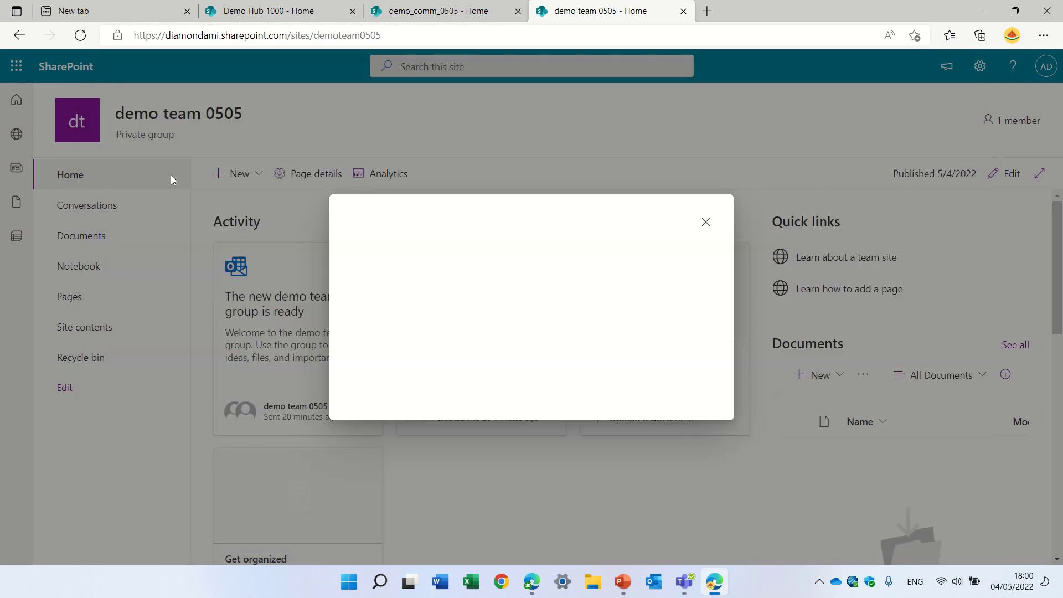
text(demo)
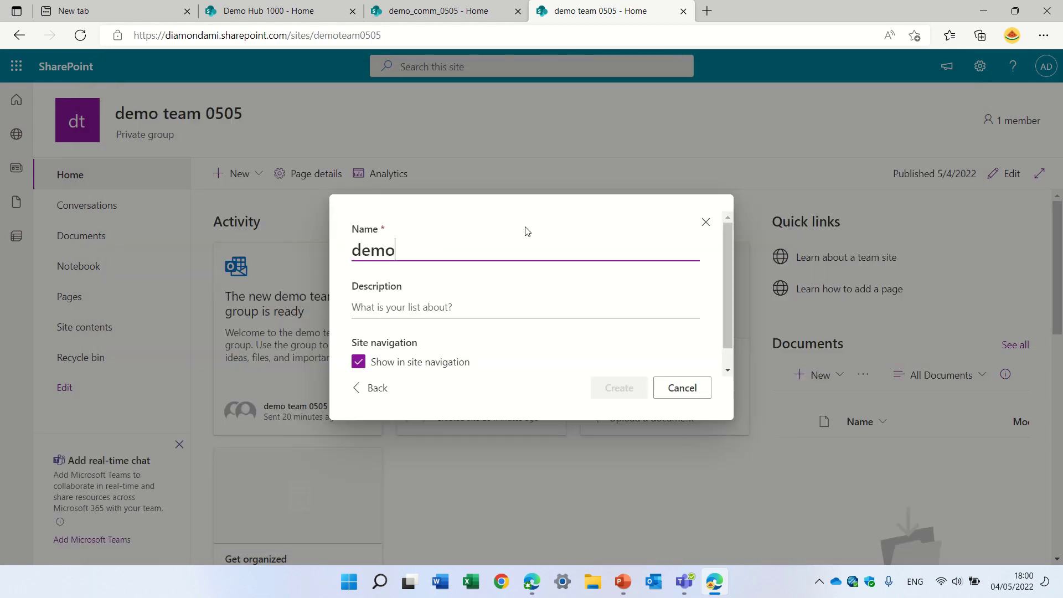
click(612, 389)
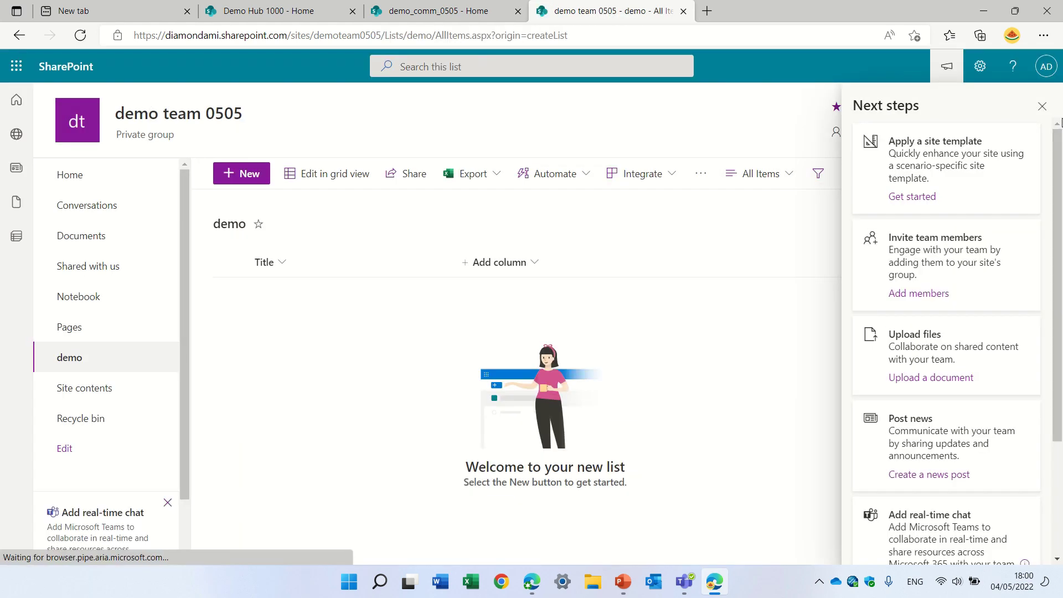
click(1041, 107)
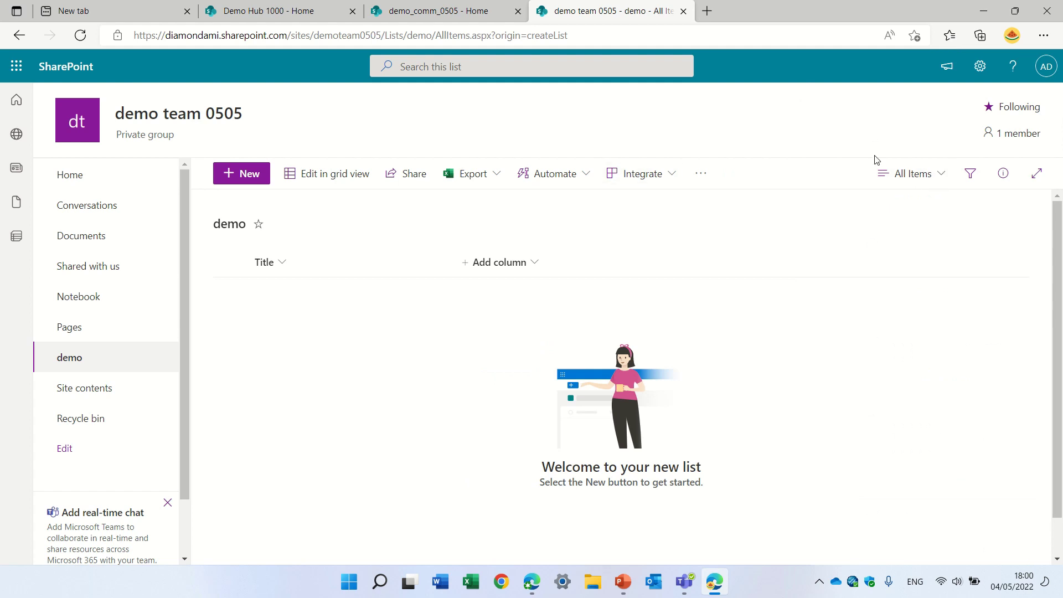
click(82, 174)
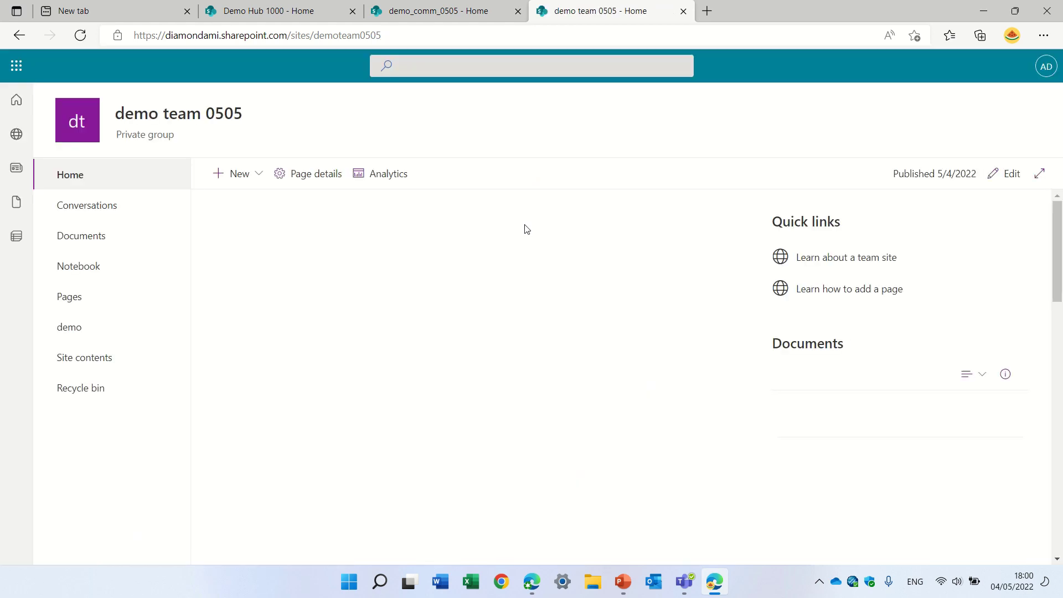
Step: In edit mode, point the empty List web part at the demo list and open its settings
click(1006, 174)
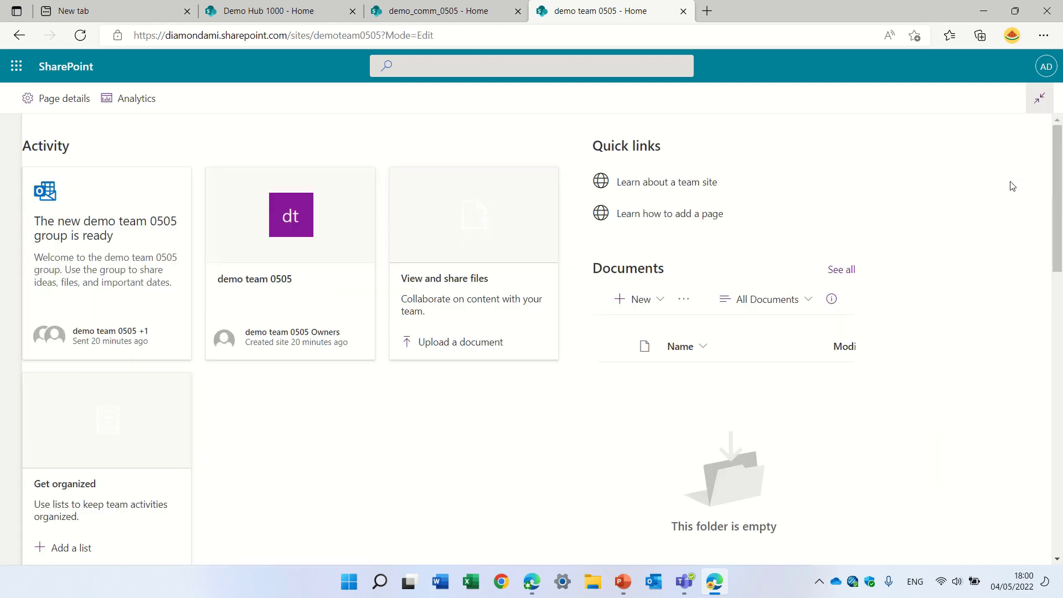
scroll(738, 390, down, 10)
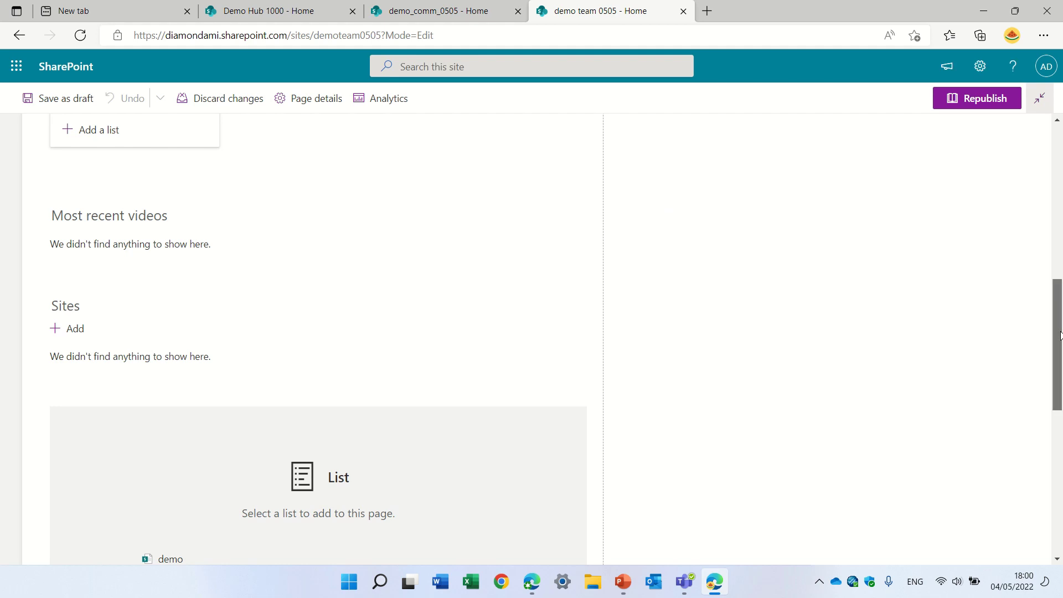
drag(1055, 336, 1055, 399)
click(165, 354)
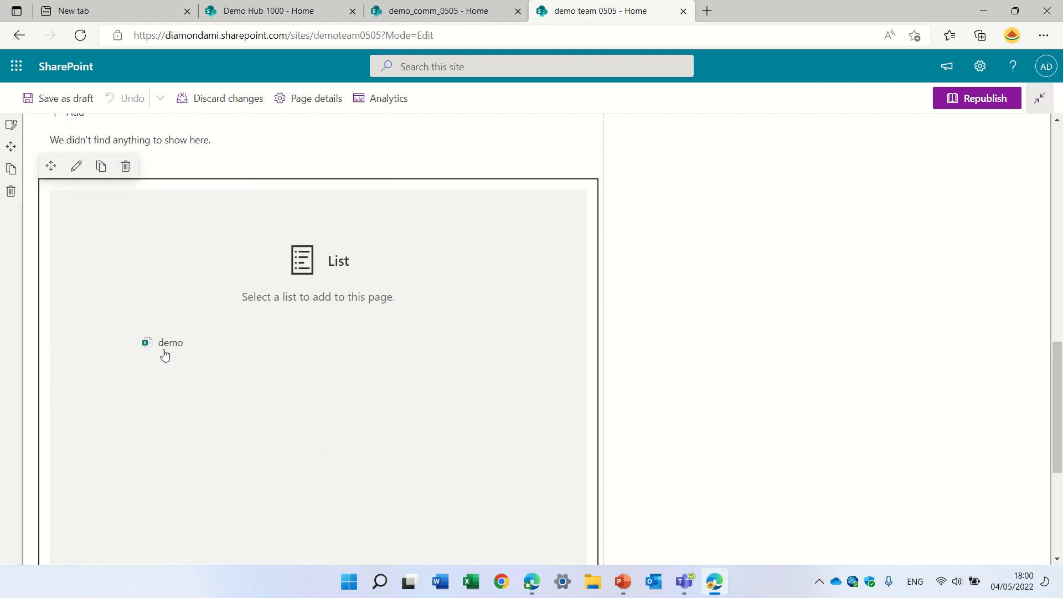
click(170, 344)
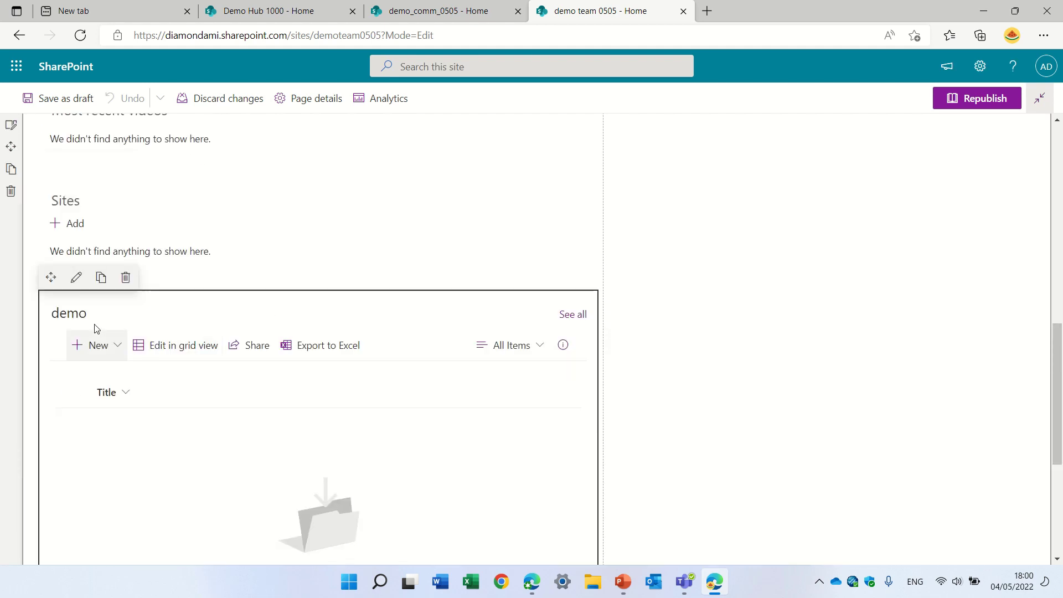
click(75, 281)
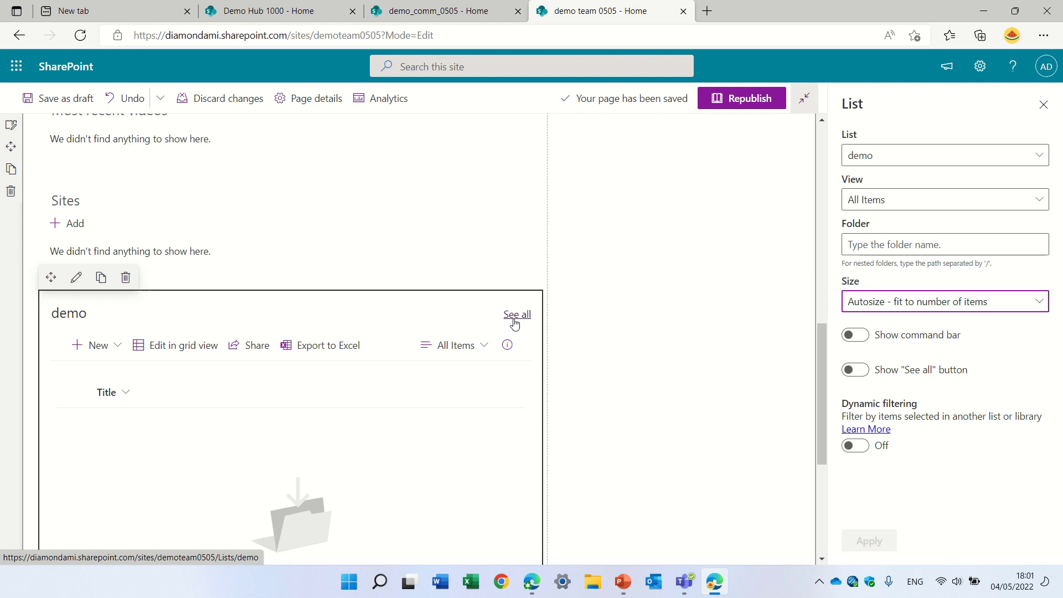
Step: Turn on Hide "See all" Button for the demo List web part and apply it
click(861, 376)
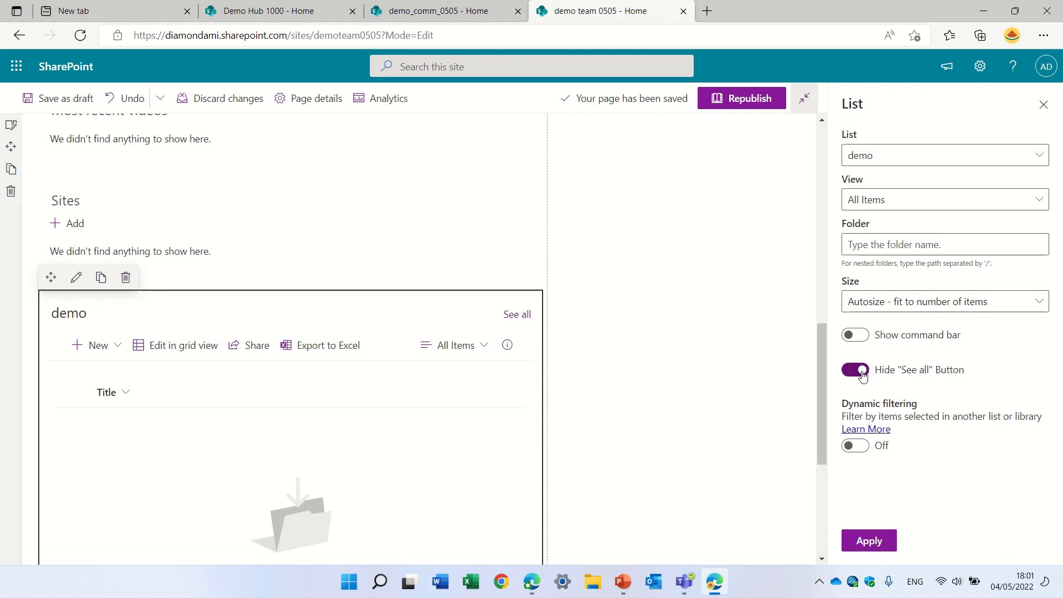
click(876, 544)
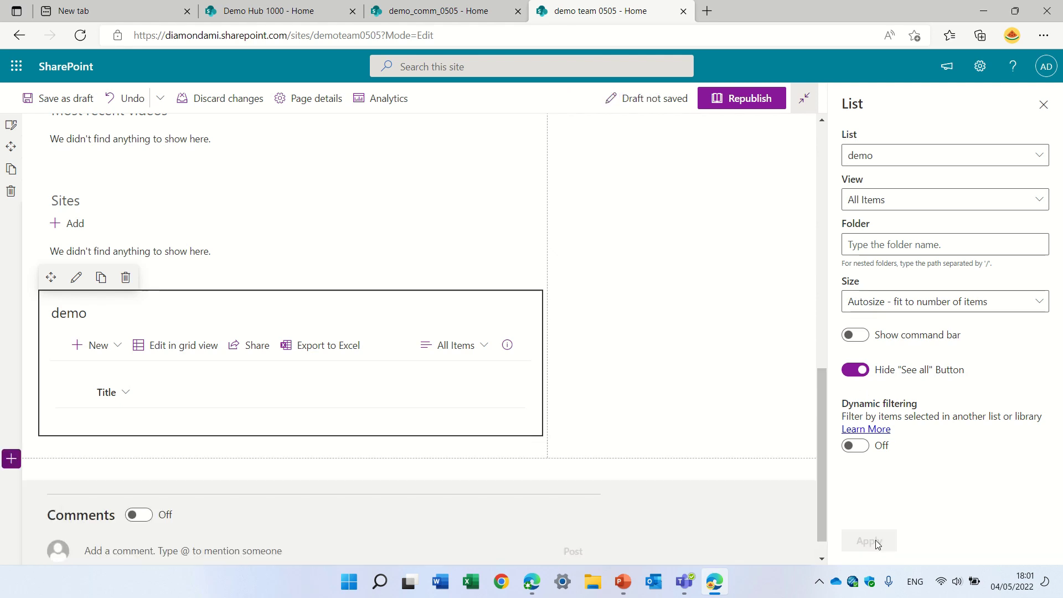